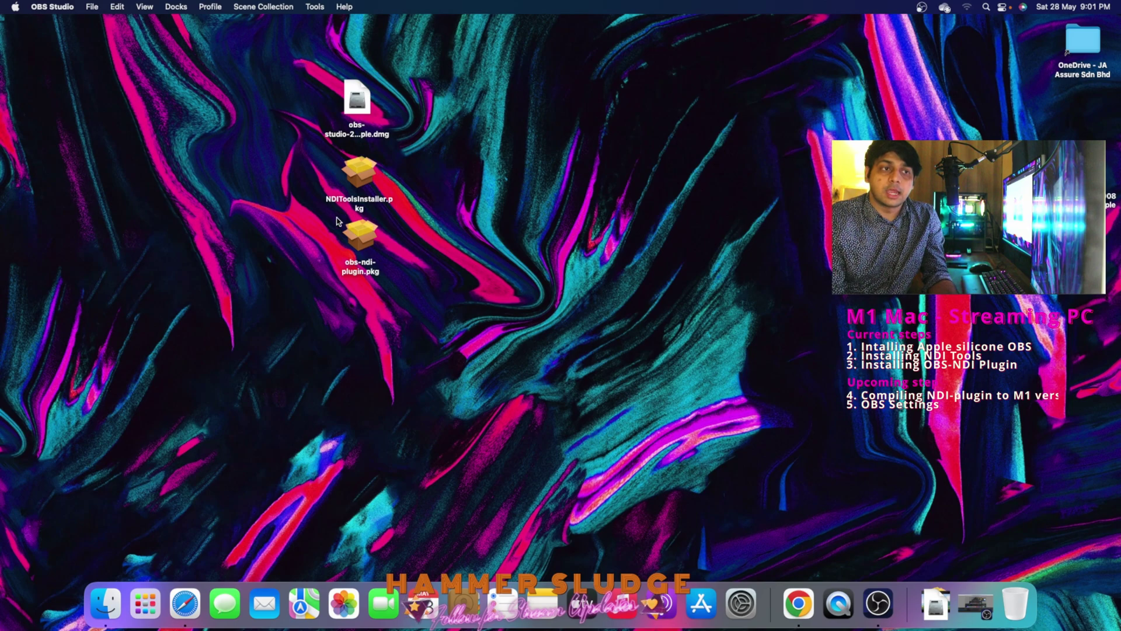
- Select and then deselect the three NDI installer files on the desktop
drag(337, 221, 463, 332)
click(428, 257)
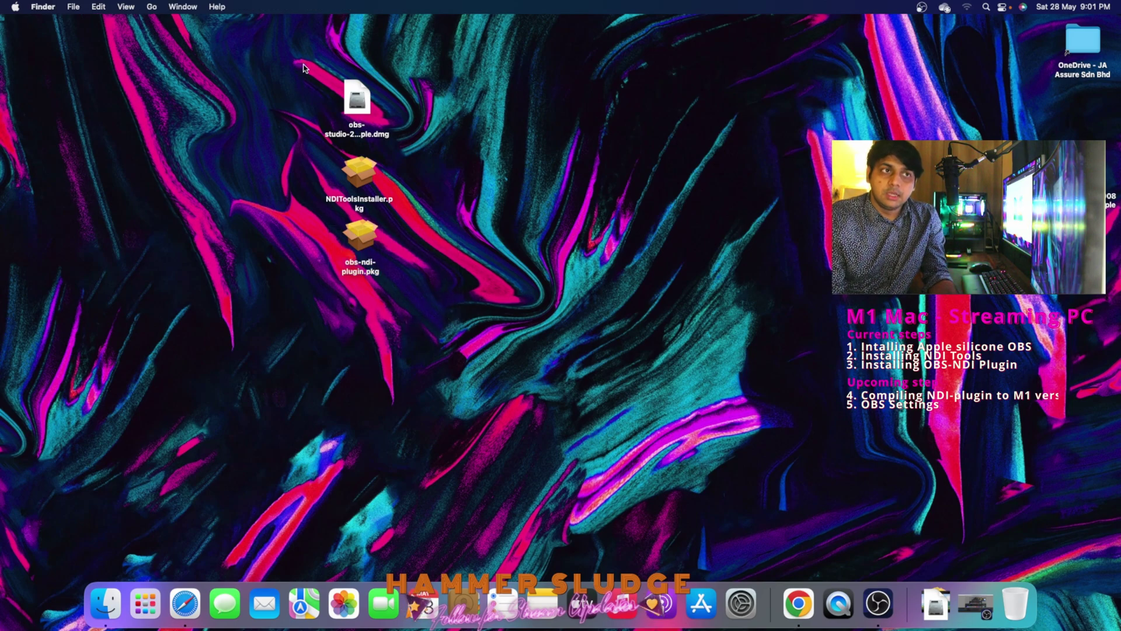
drag(303, 68, 474, 350)
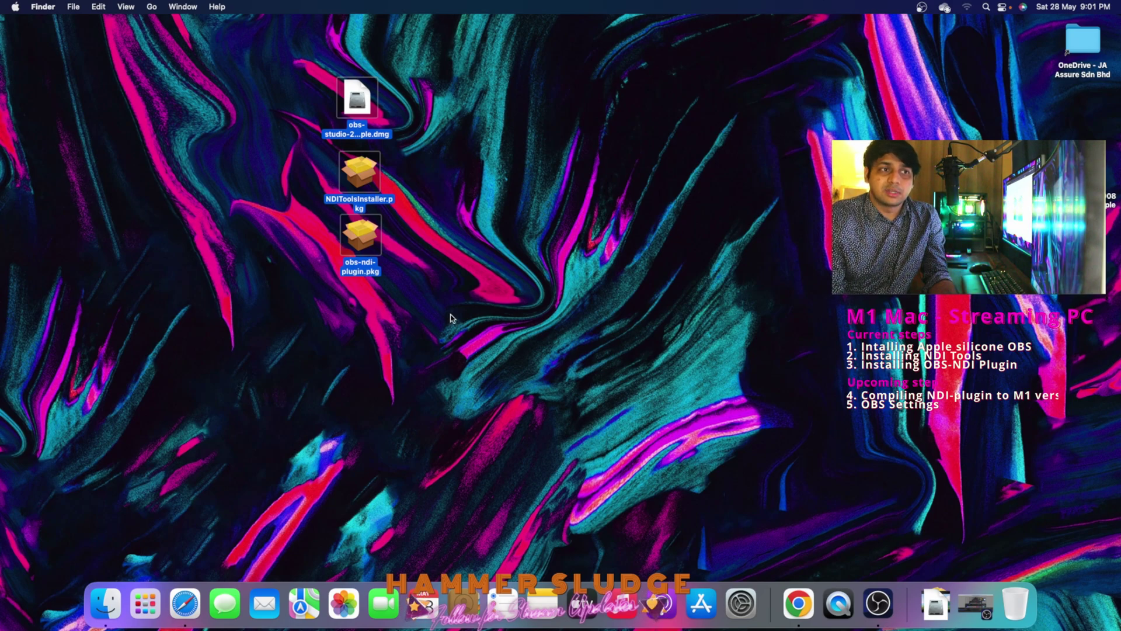
click(452, 272)
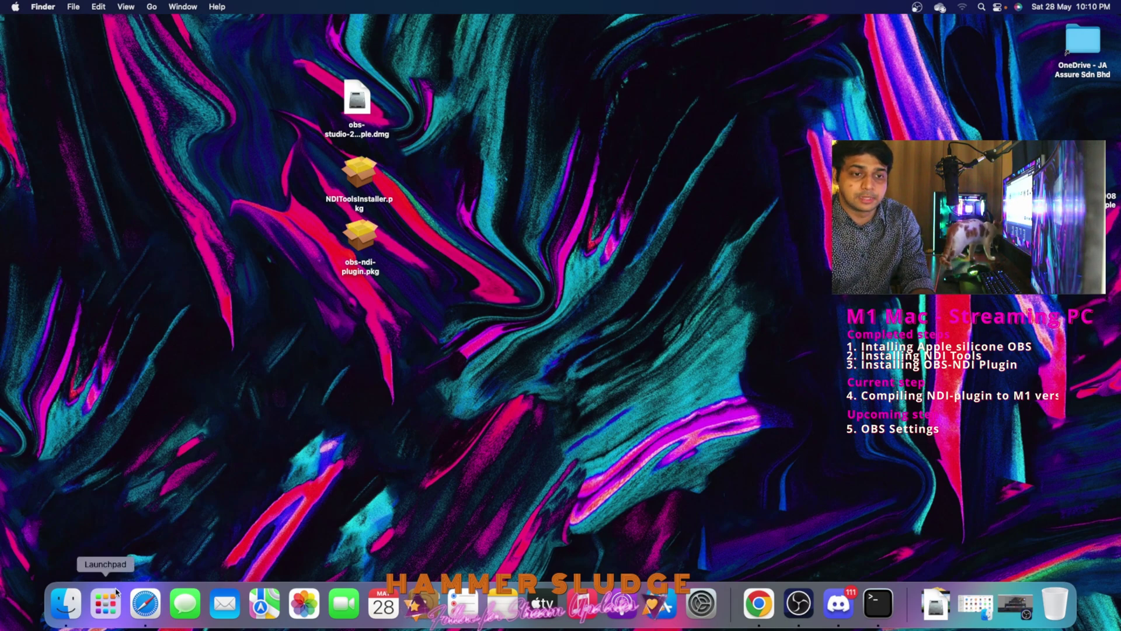
- Browse into NDI Video Monitor's package Contents > Frameworks and select libndi_advanced.dylib
click(65, 604)
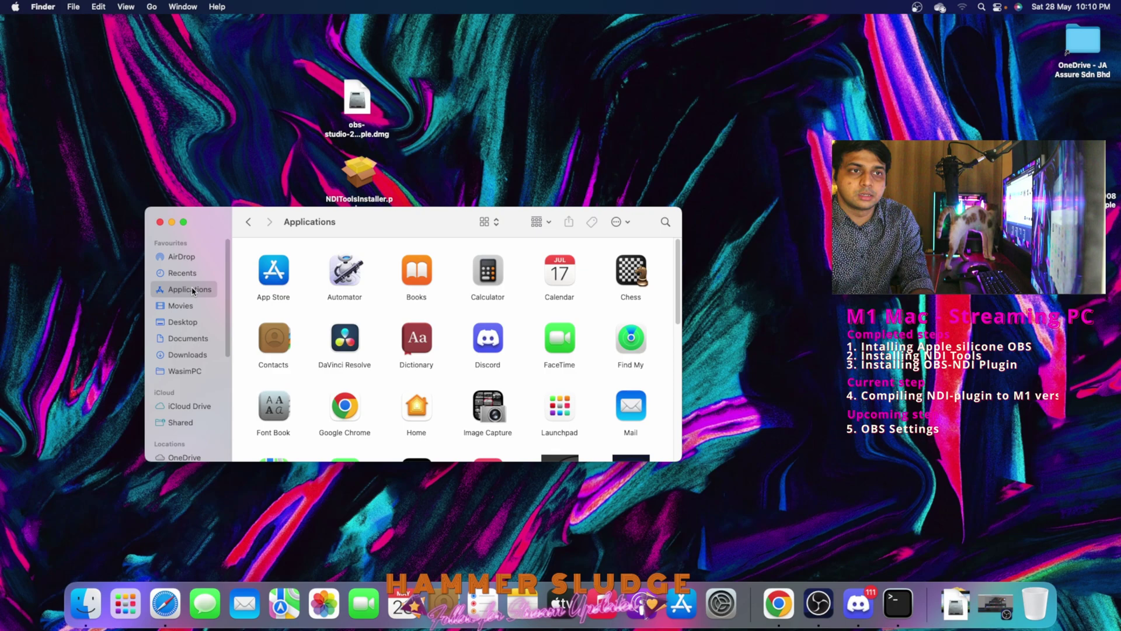
drag(674, 245, 448, 334)
right_click(416, 317)
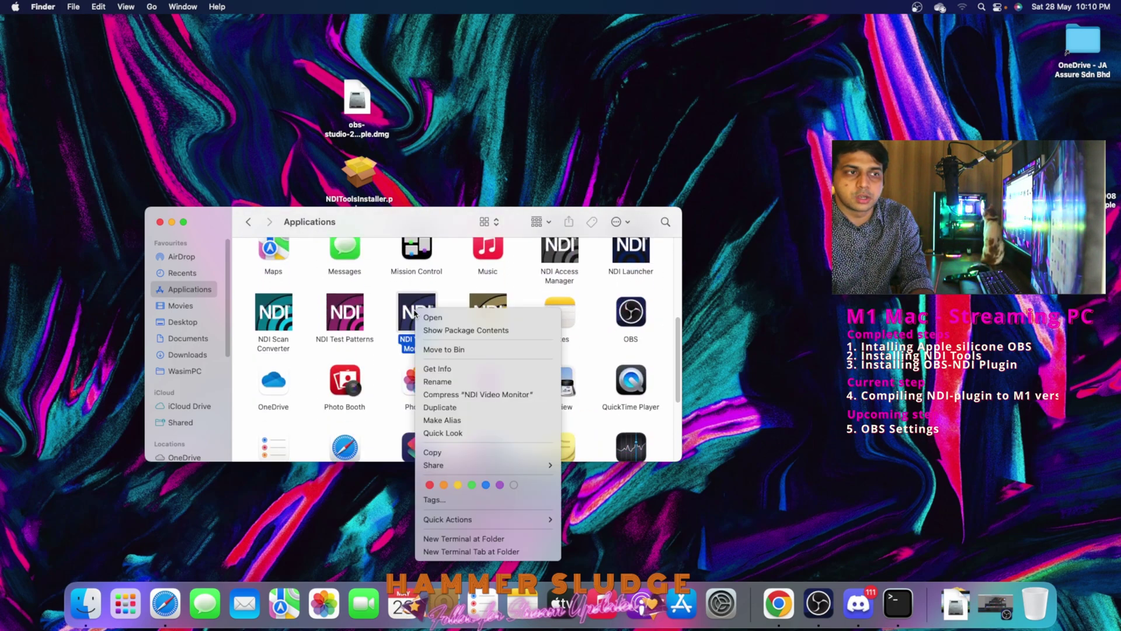
click(461, 328)
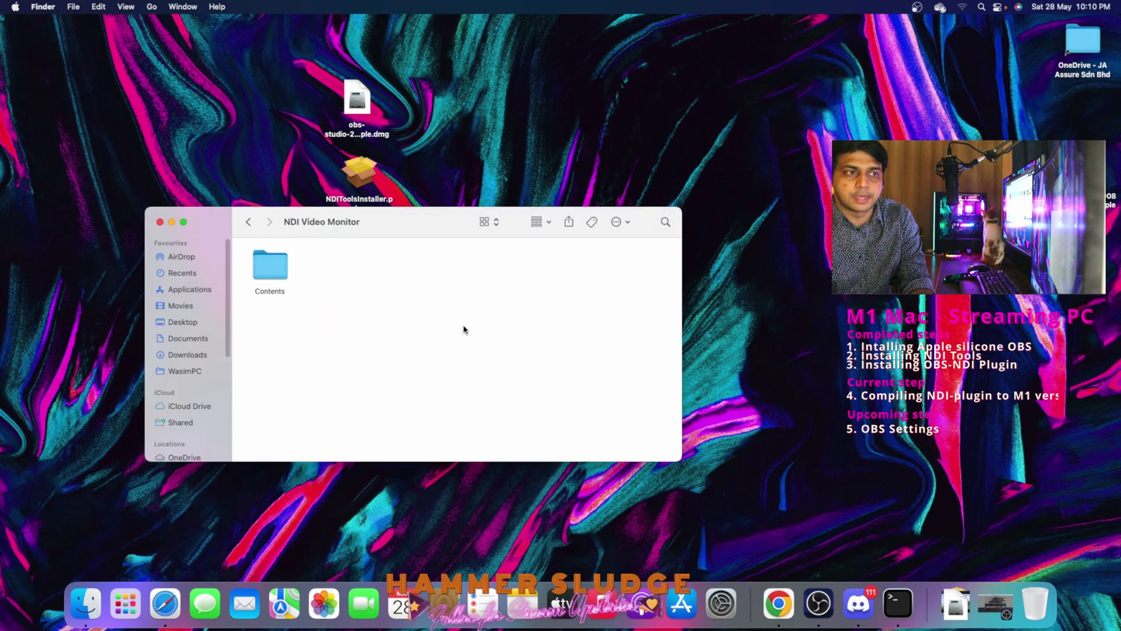
double_click(277, 272)
double_click(330, 267)
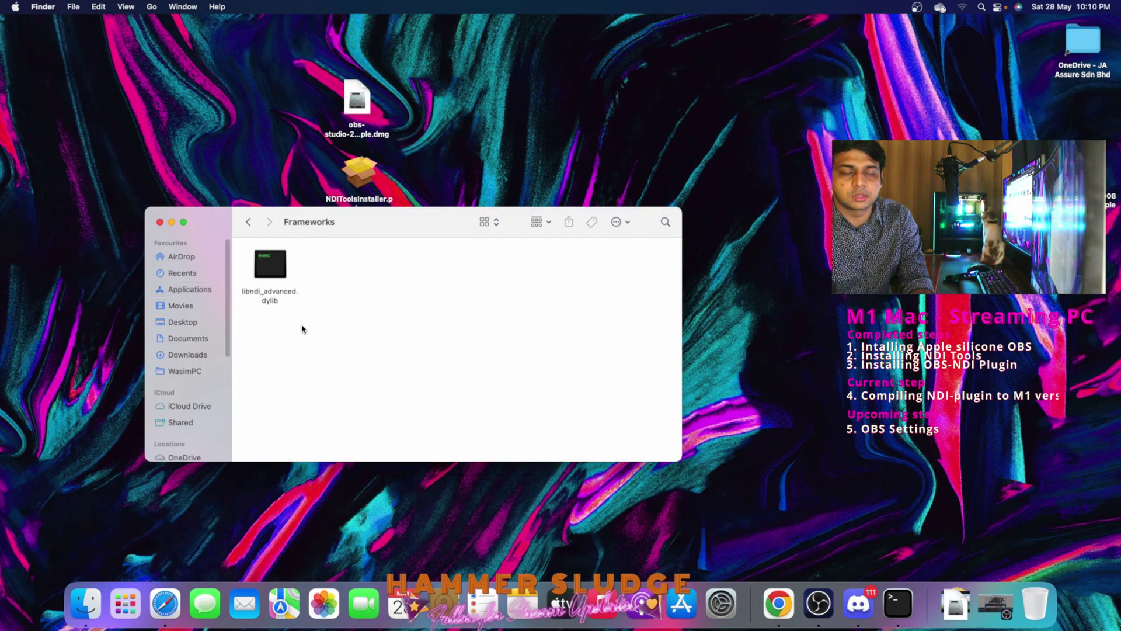
drag(301, 328, 237, 246)
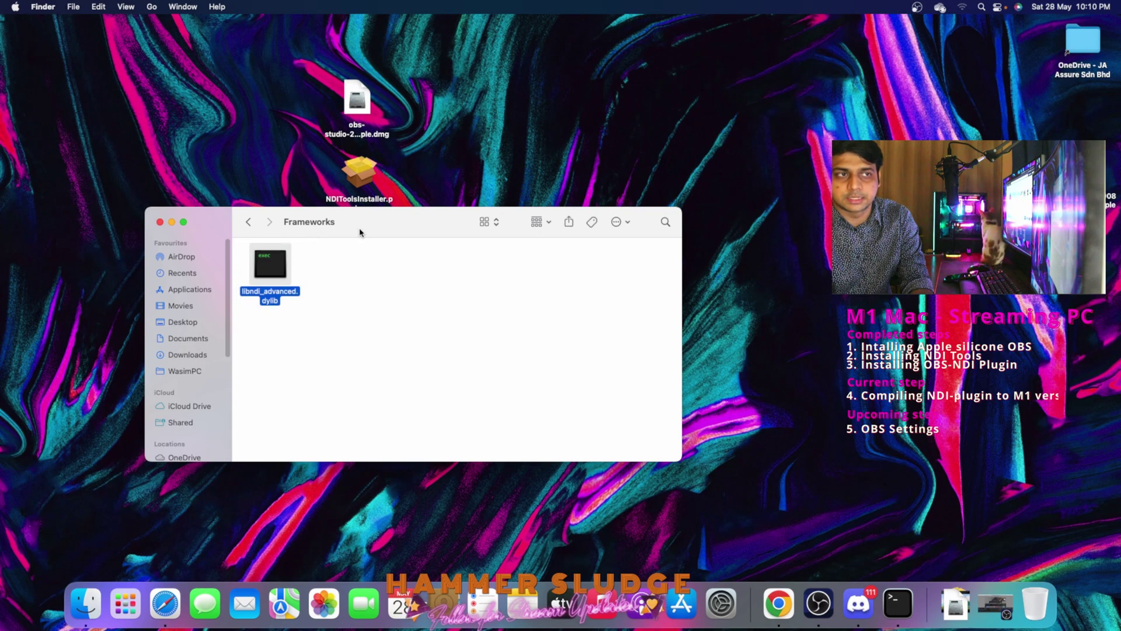
drag(223, 223, 535, 212)
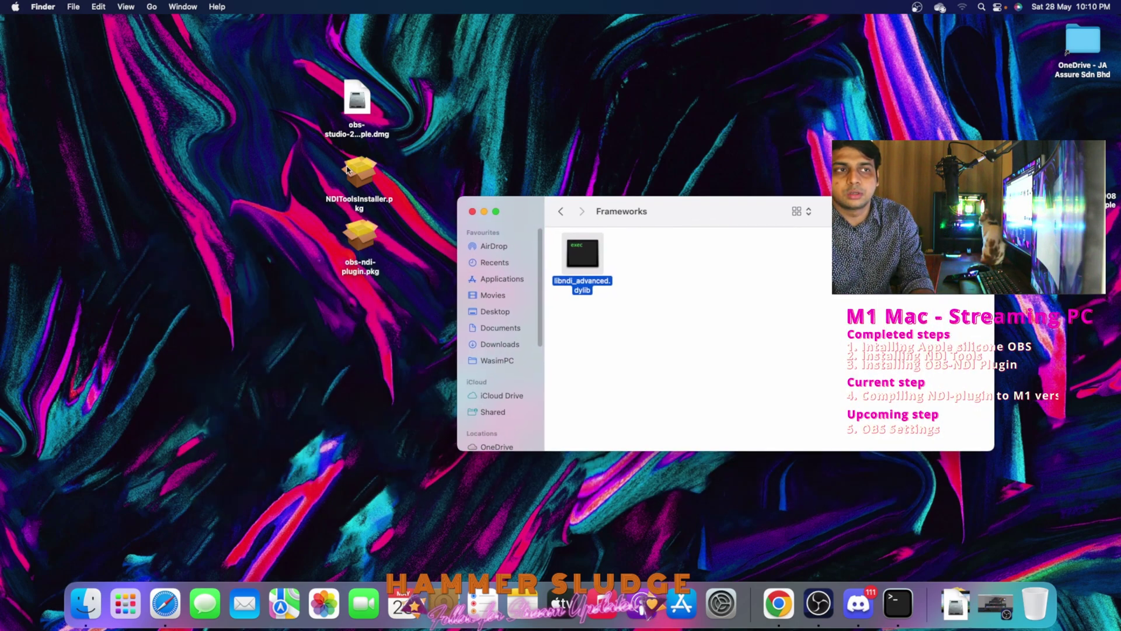
drag(310, 158, 416, 219)
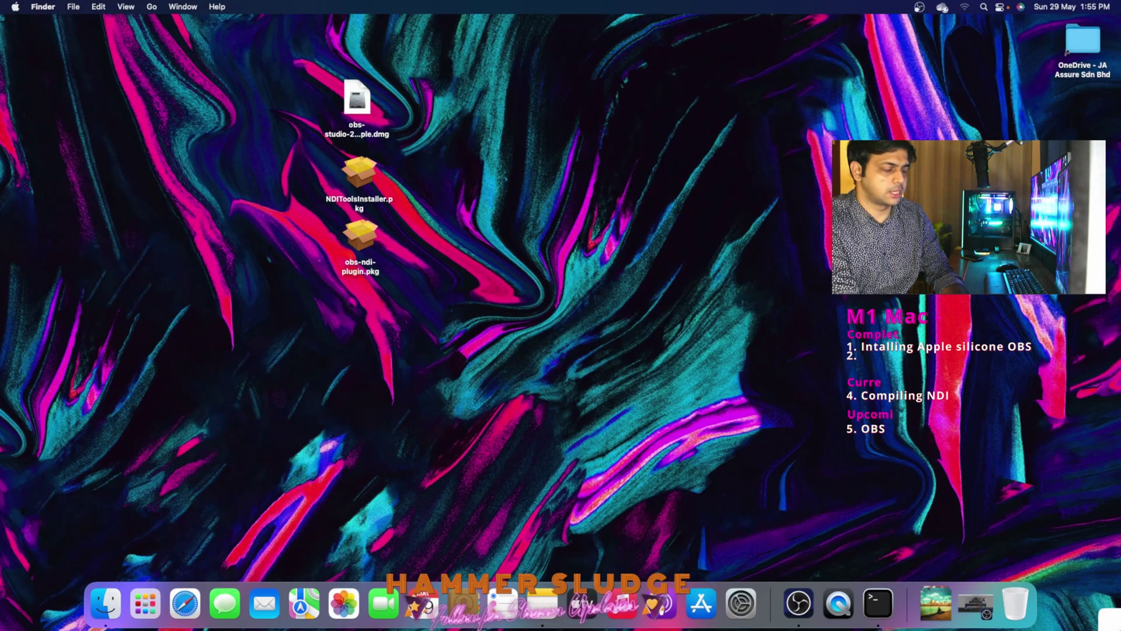
- Copy the sudo cp command for libndi.4.dylib from the note
key(super+Tab)
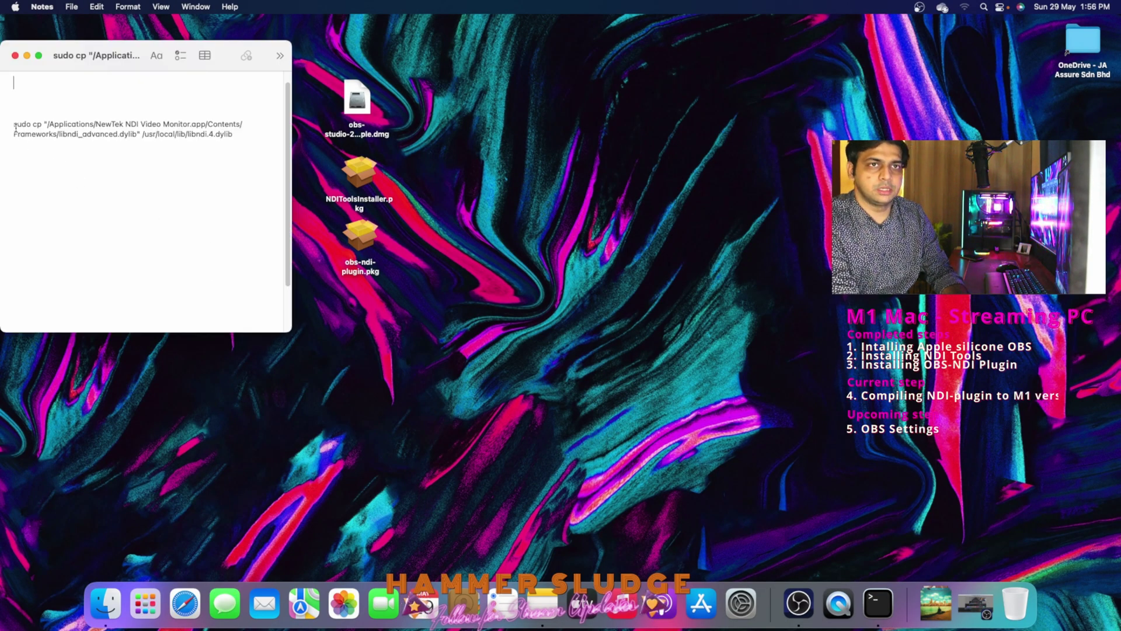
drag(15, 124, 233, 135)
key(Right)
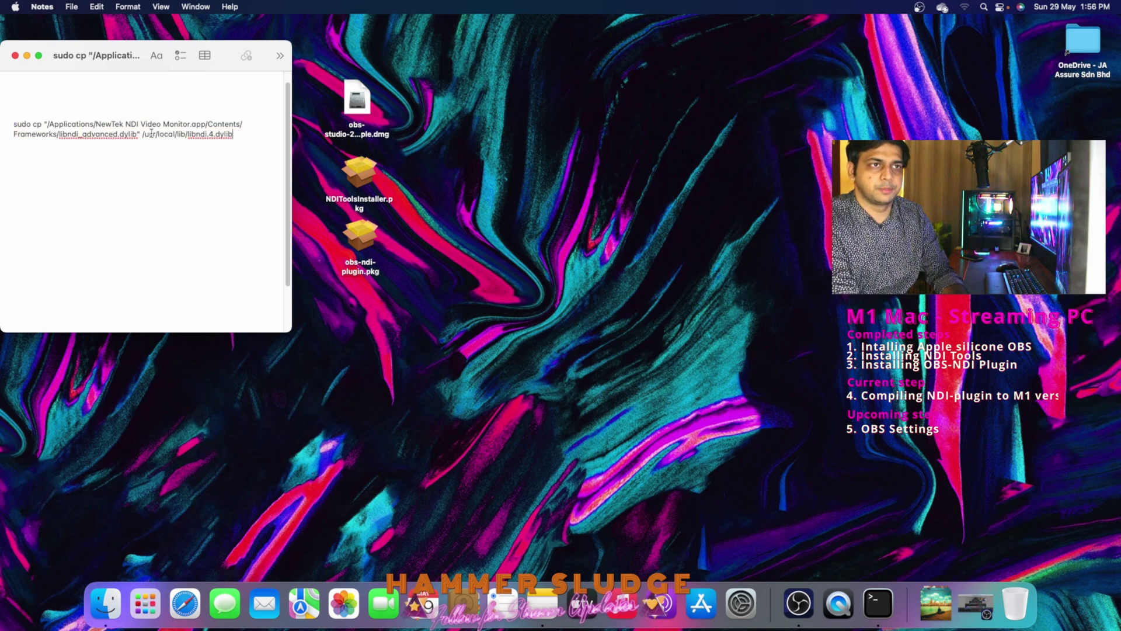
drag(13, 124, 234, 136)
key(super+c)
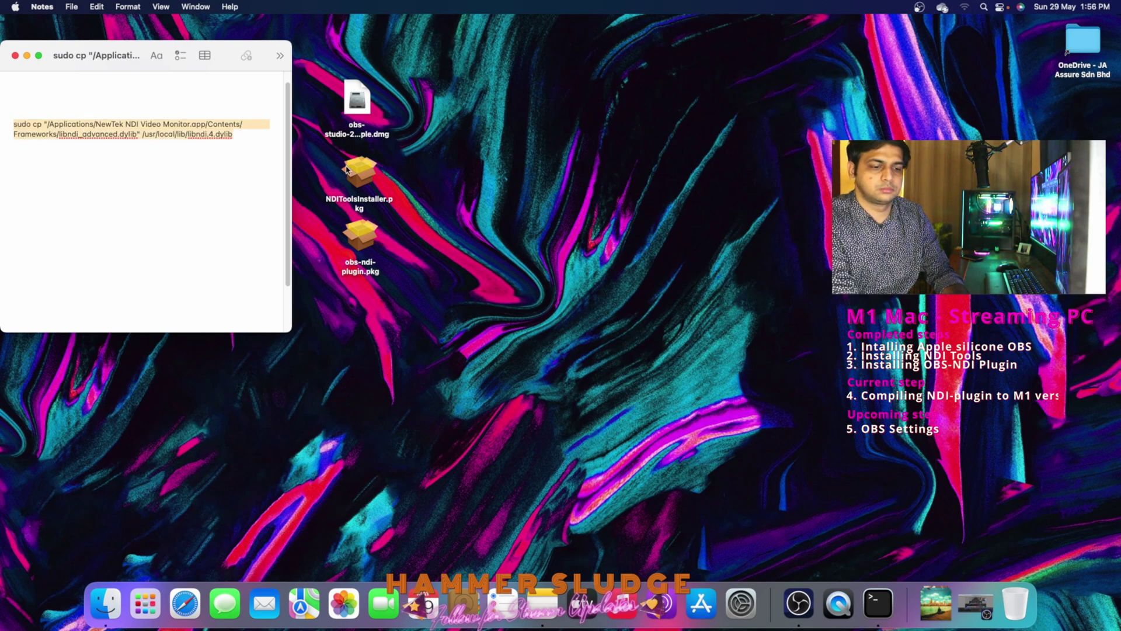
click(876, 82)
- Run the pasted sudo cp command in Terminal, then close the window and terminate it
click(984, 8)
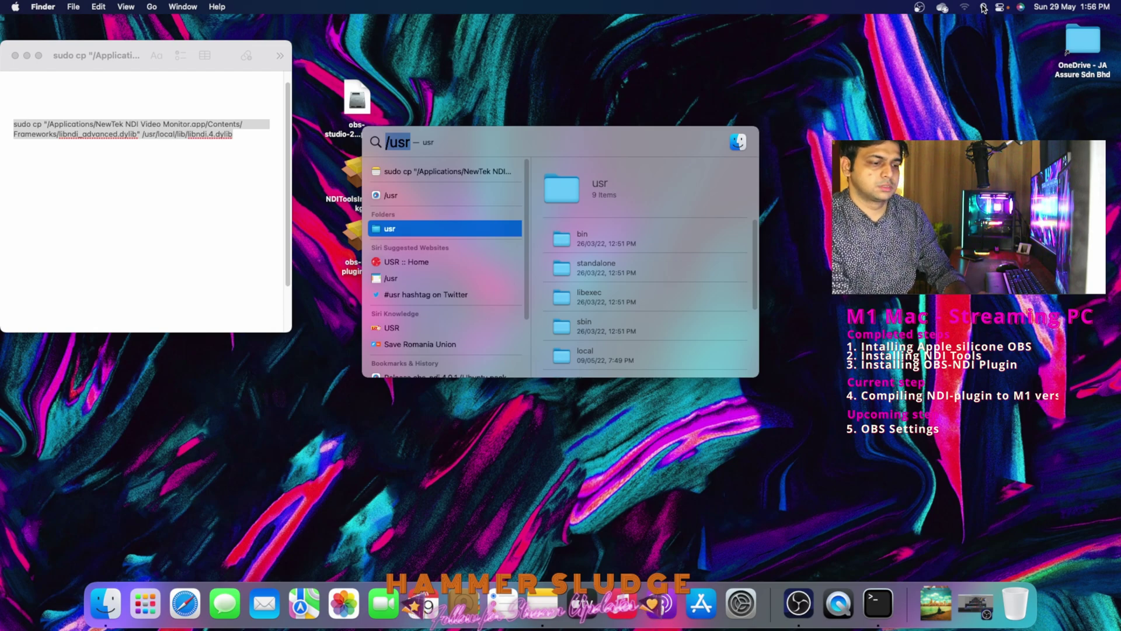
text(terminal)
key(Return)
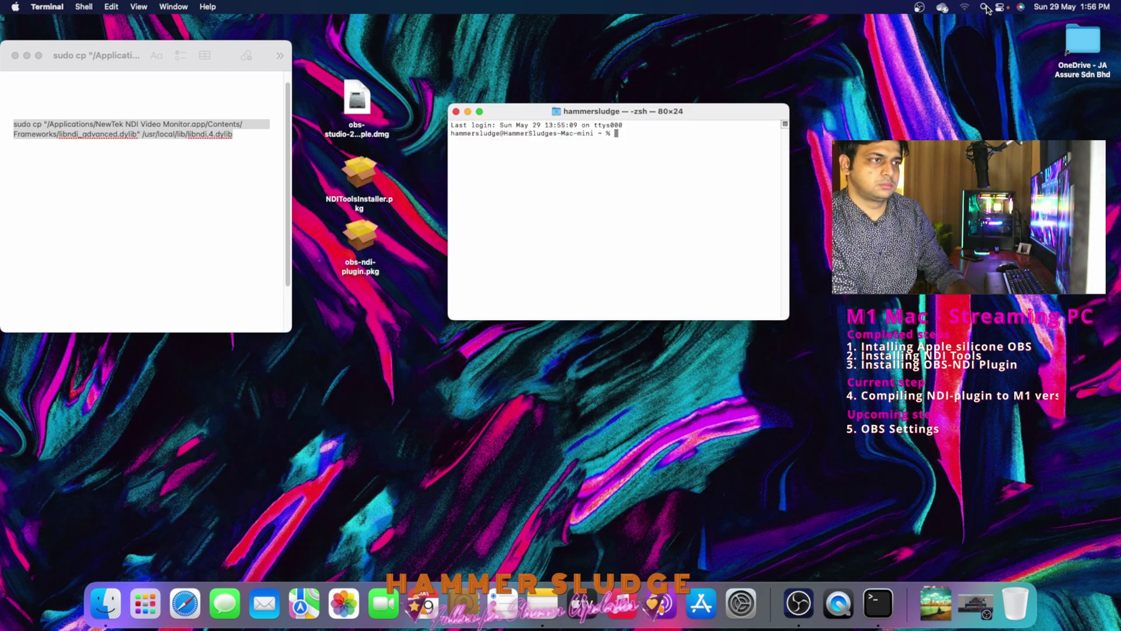
key(super+v)
key(Return)
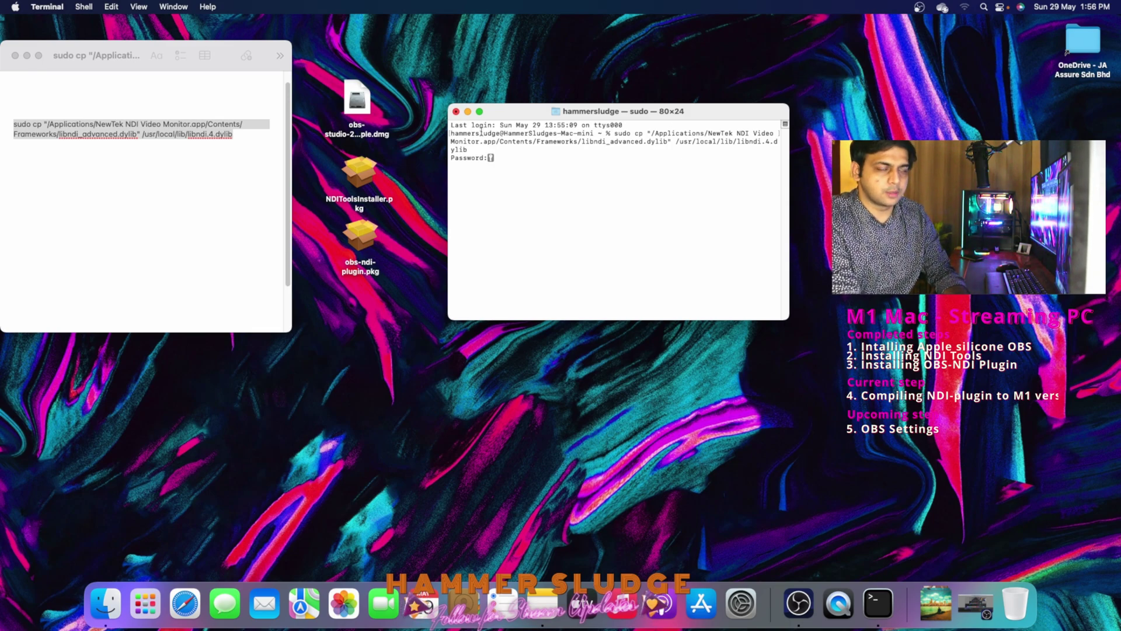
click(459, 111)
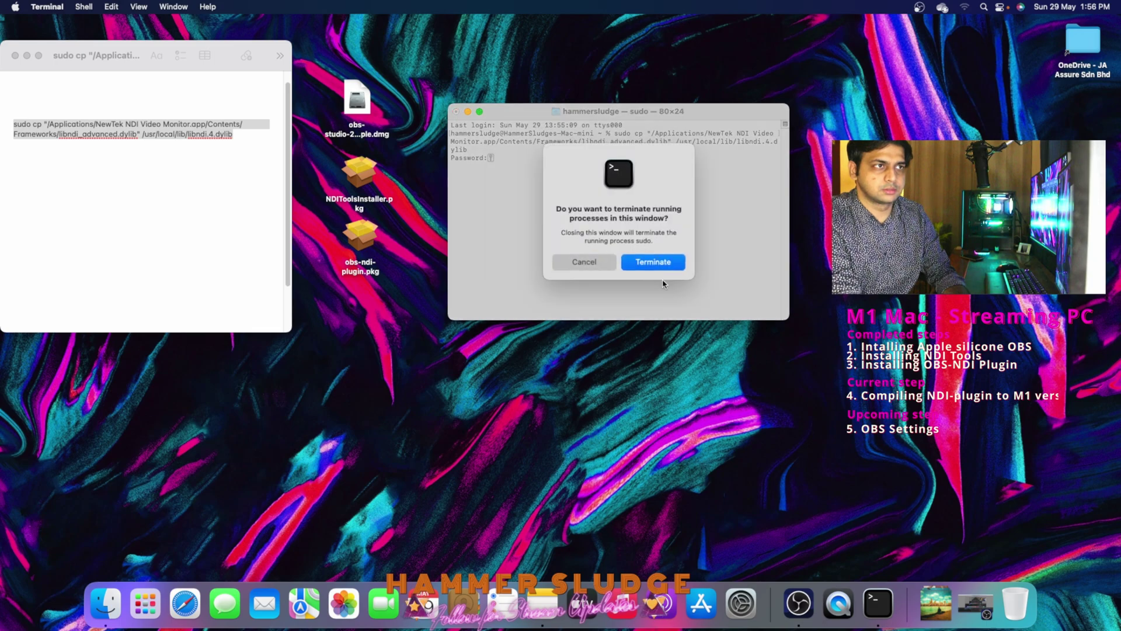
click(660, 262)
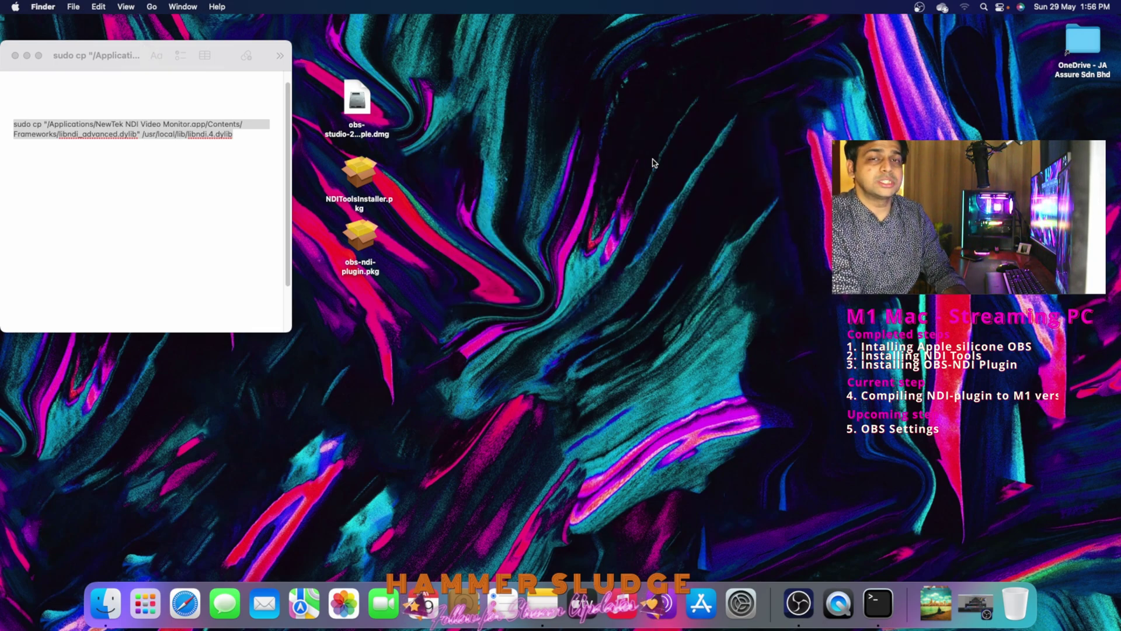
- Open /usr via Spotlight and find libndi.4.dylib inside local > lib
click(985, 8)
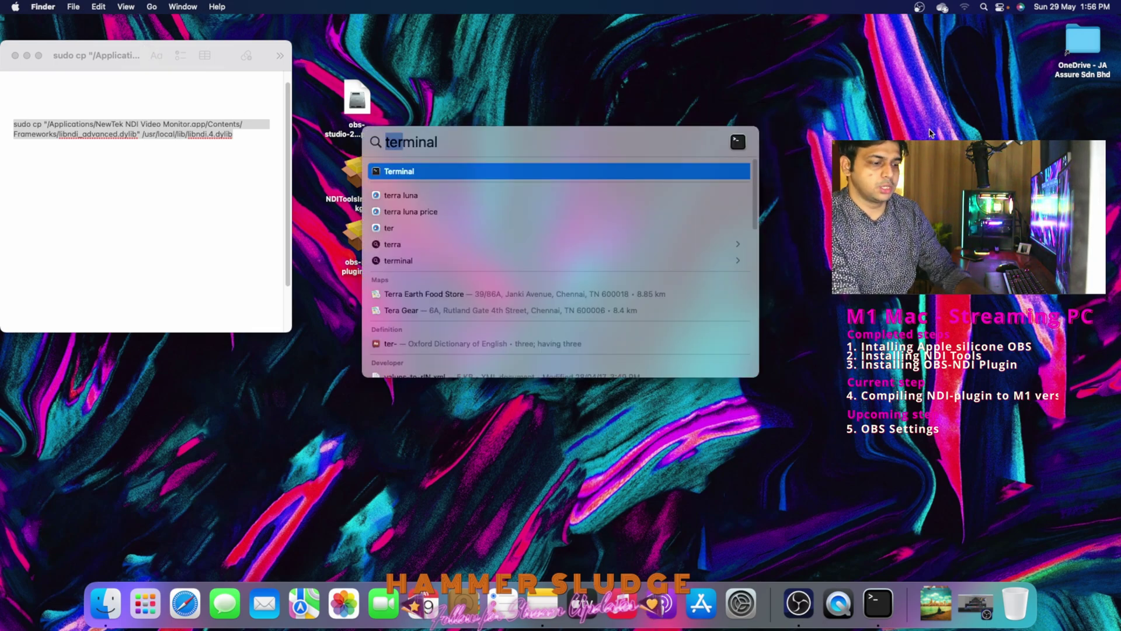
text(/us)
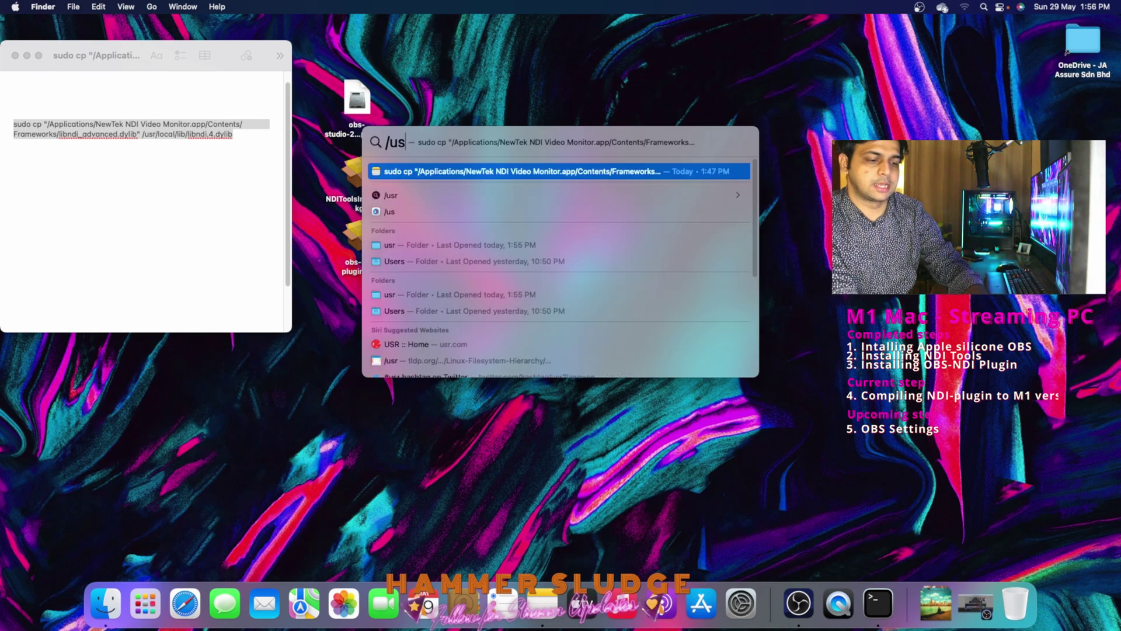
text(r)
click(438, 234)
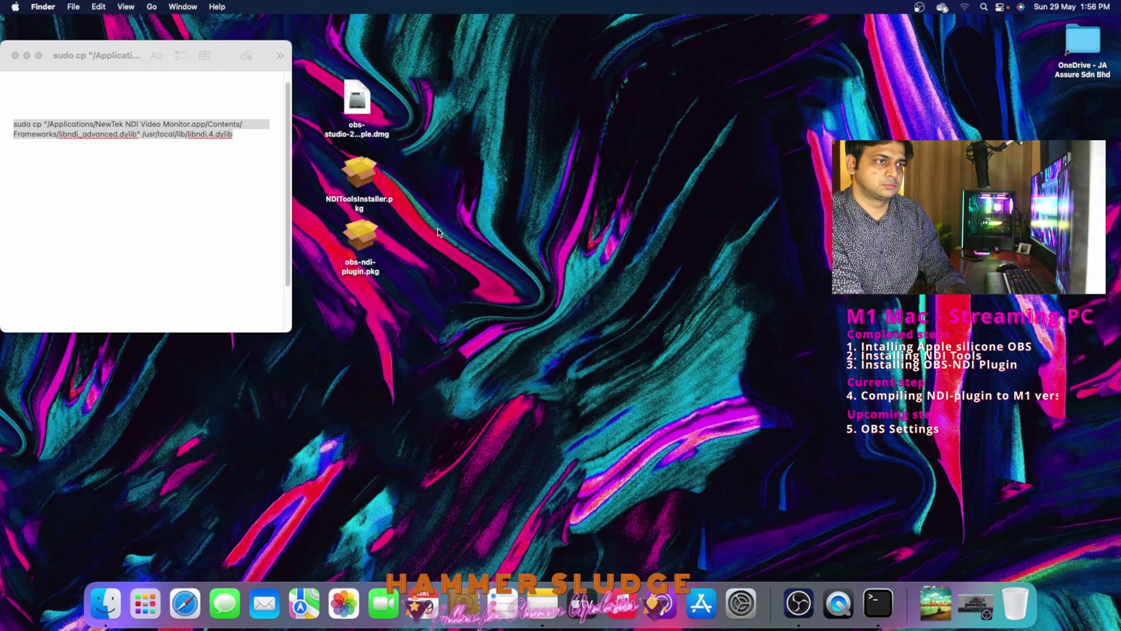
click(610, 188)
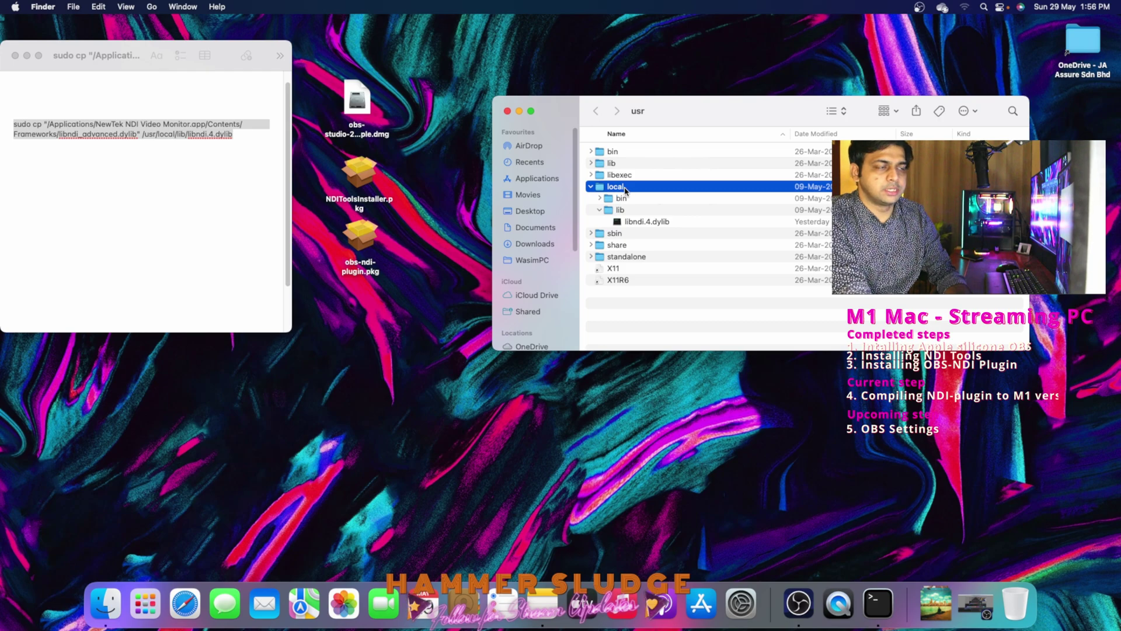
click(620, 210)
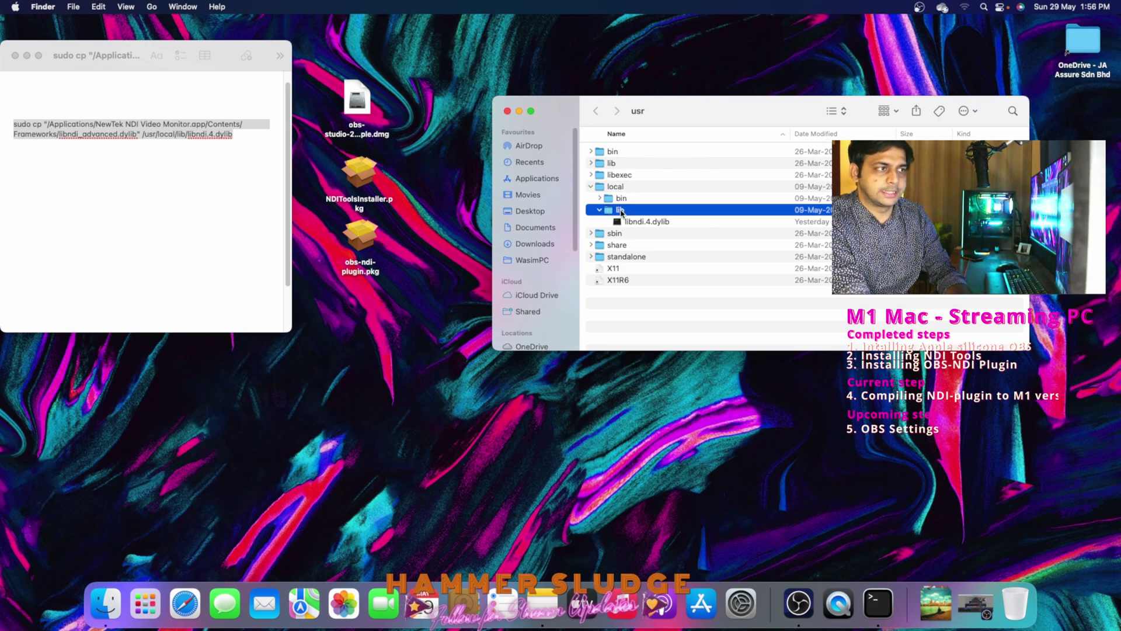
click(636, 223)
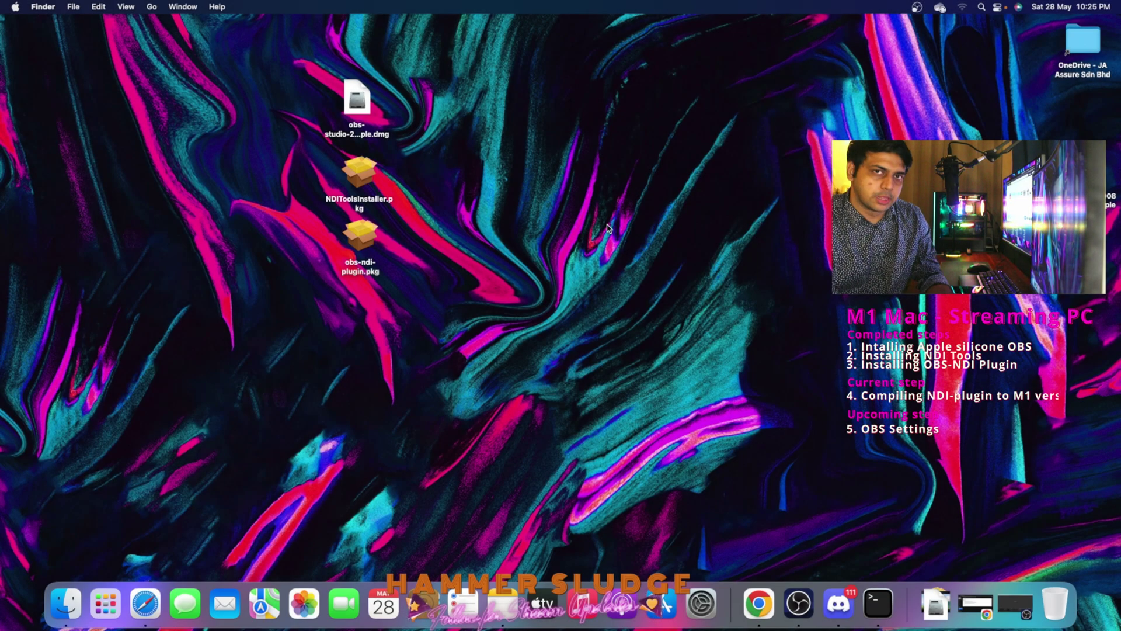
- Restore OBS from the Dock and head for the Tools menu's NDI™ Output settings
click(1016, 605)
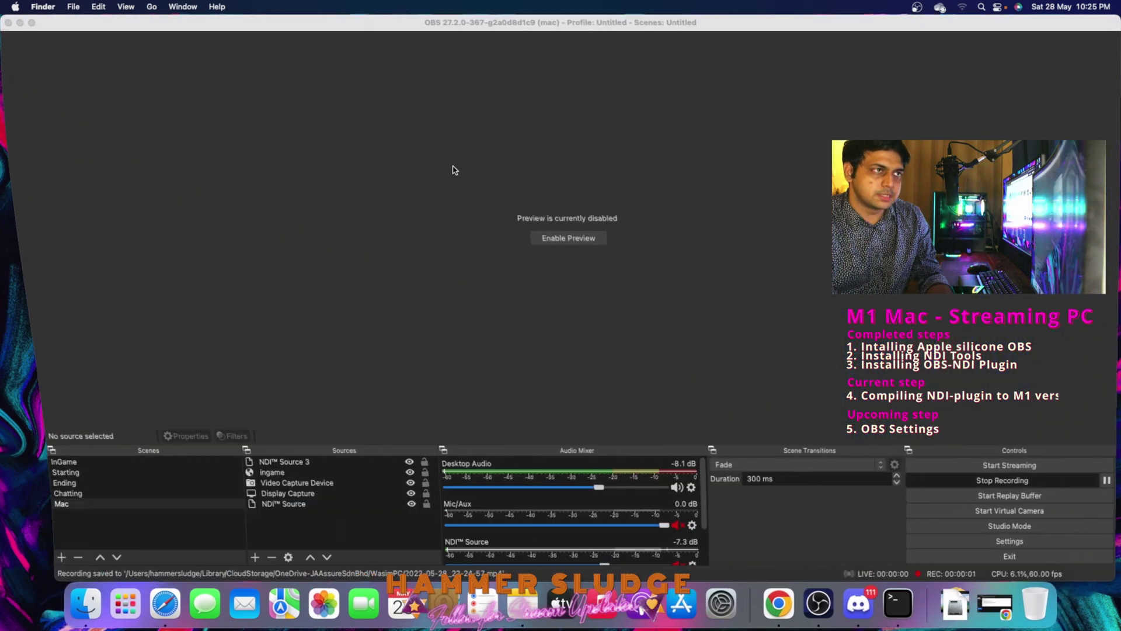
click(315, 7)
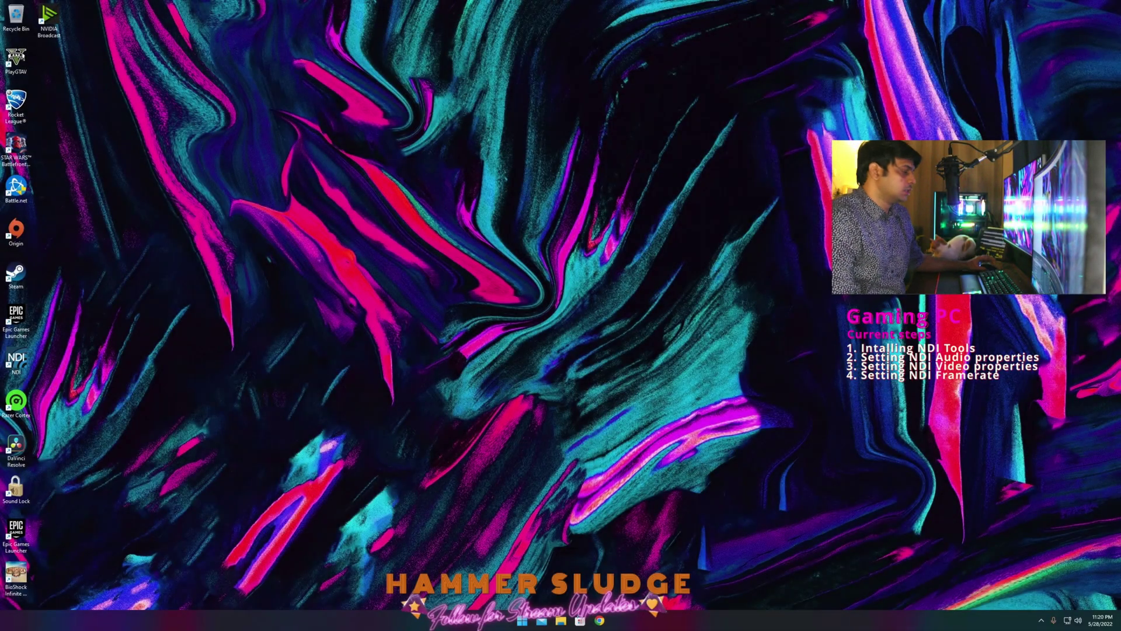
- Find the NDI Tools for Windows download section on ndi.tv, then show the desktop
key(super+4)
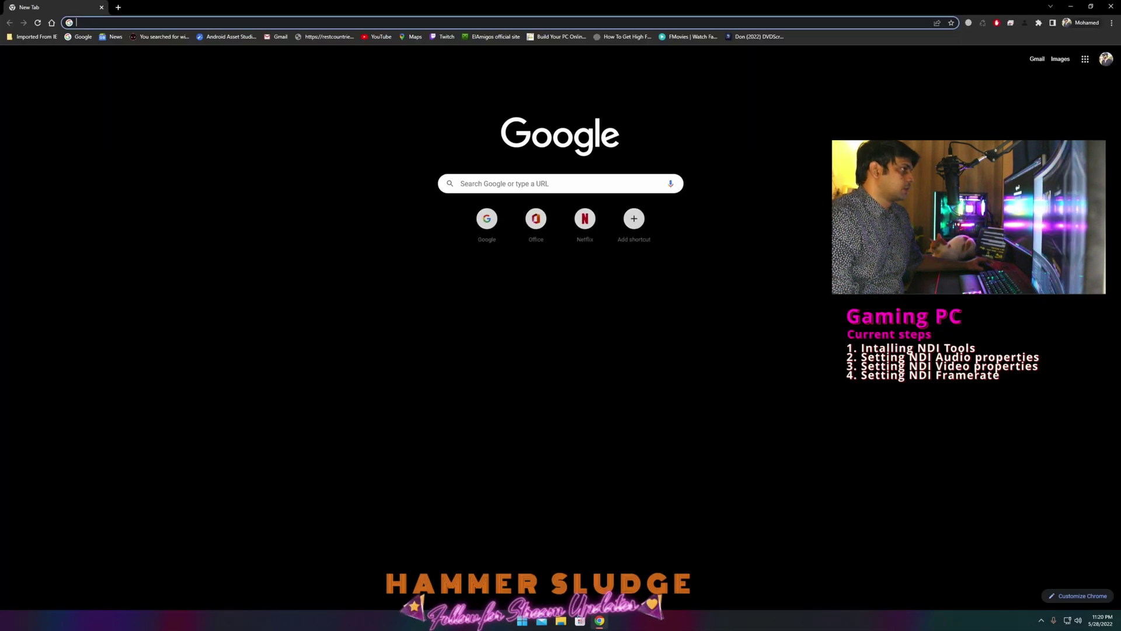
text(ndi.tv)
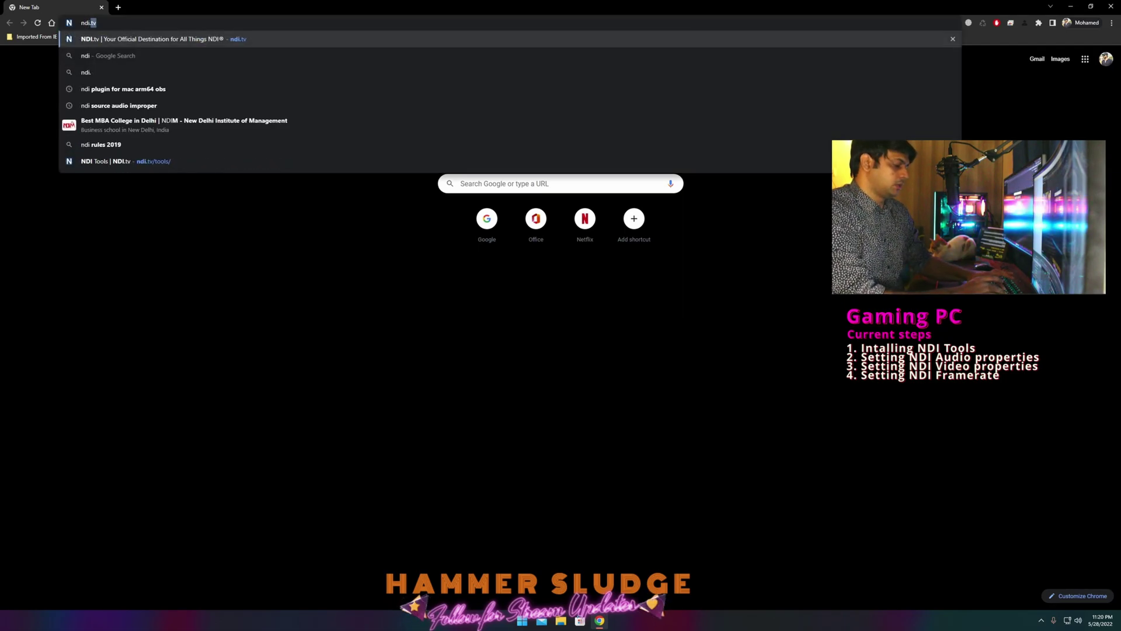
key(Return)
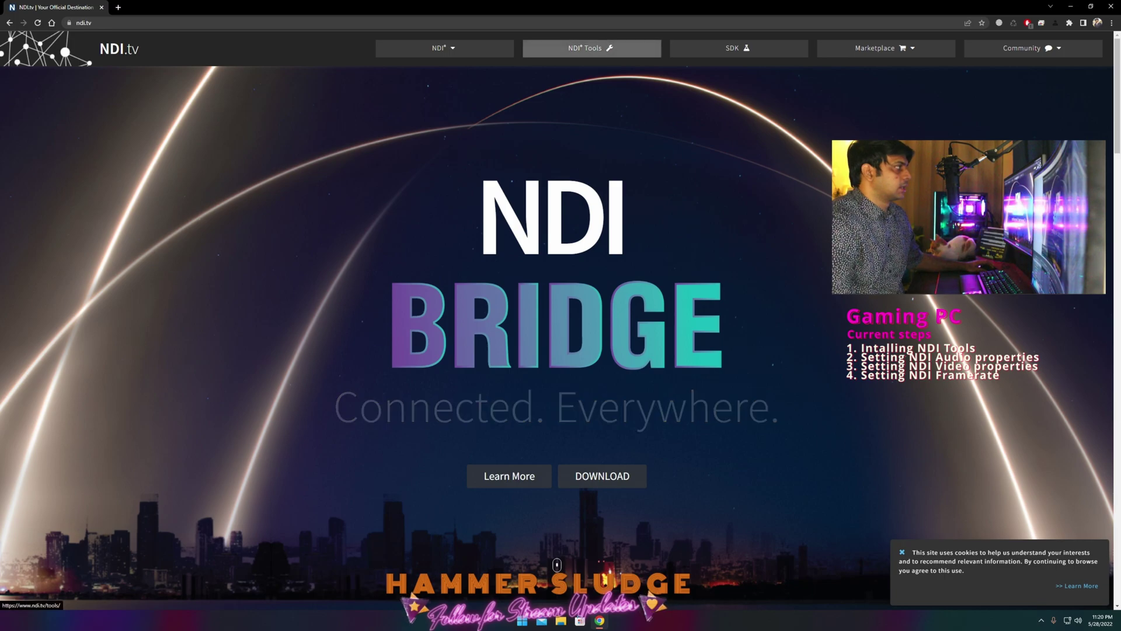
click(586, 48)
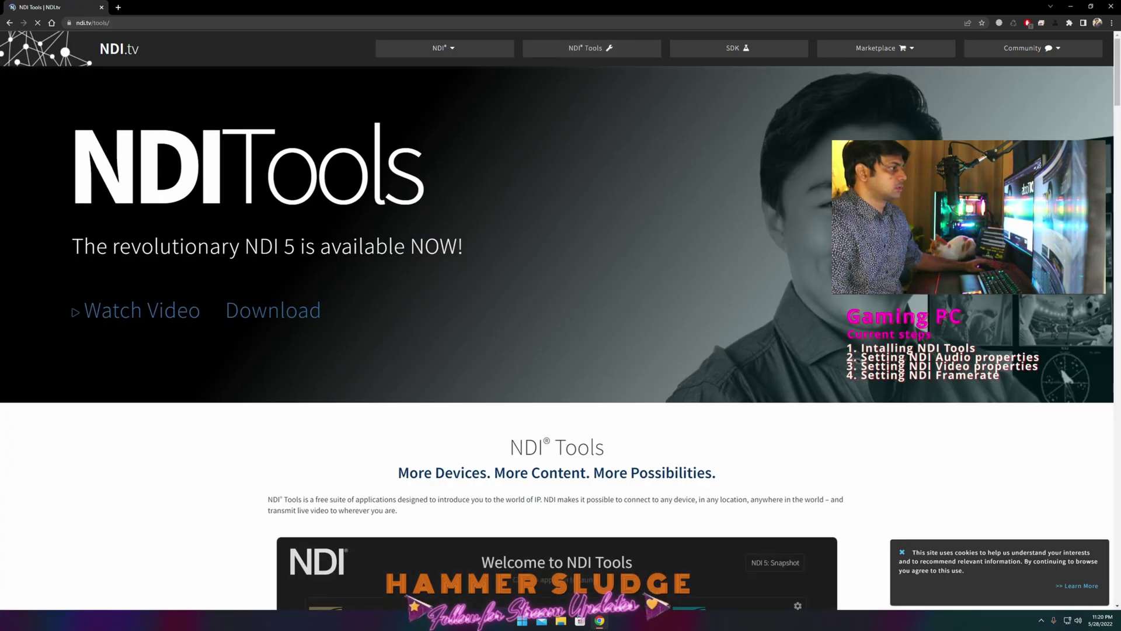
click(272, 310)
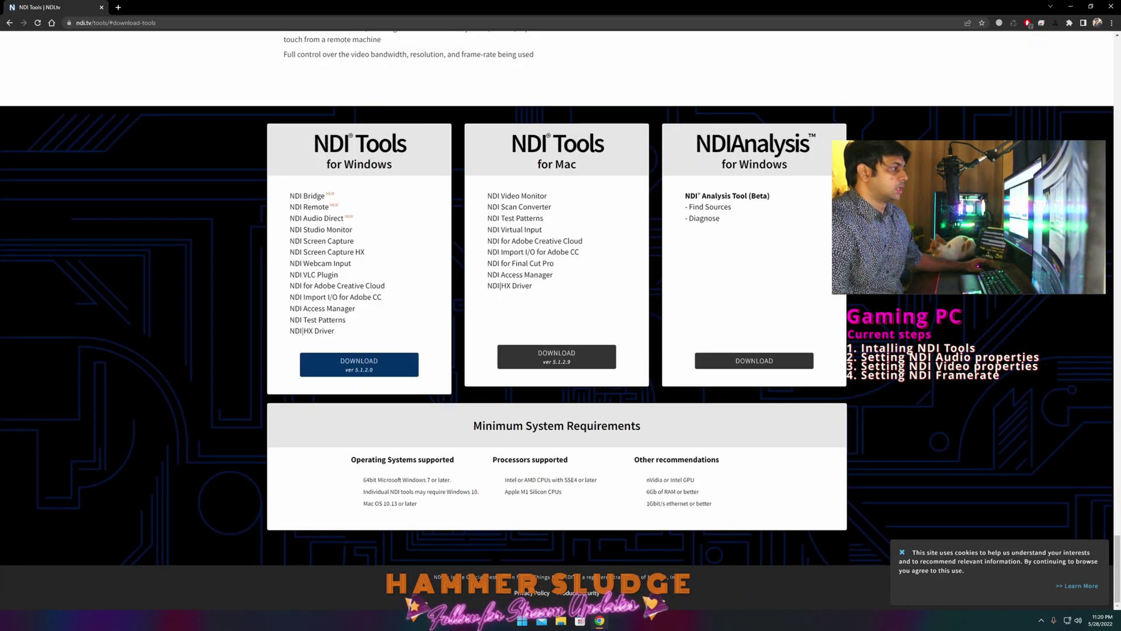
drag(314, 140, 334, 196)
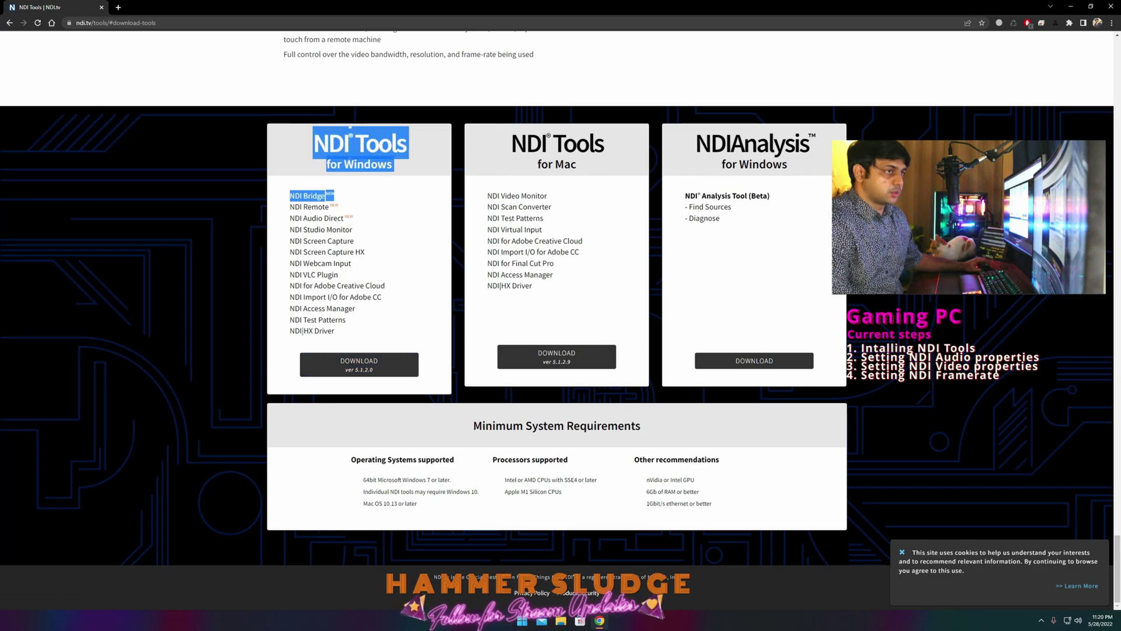
key(super+d)
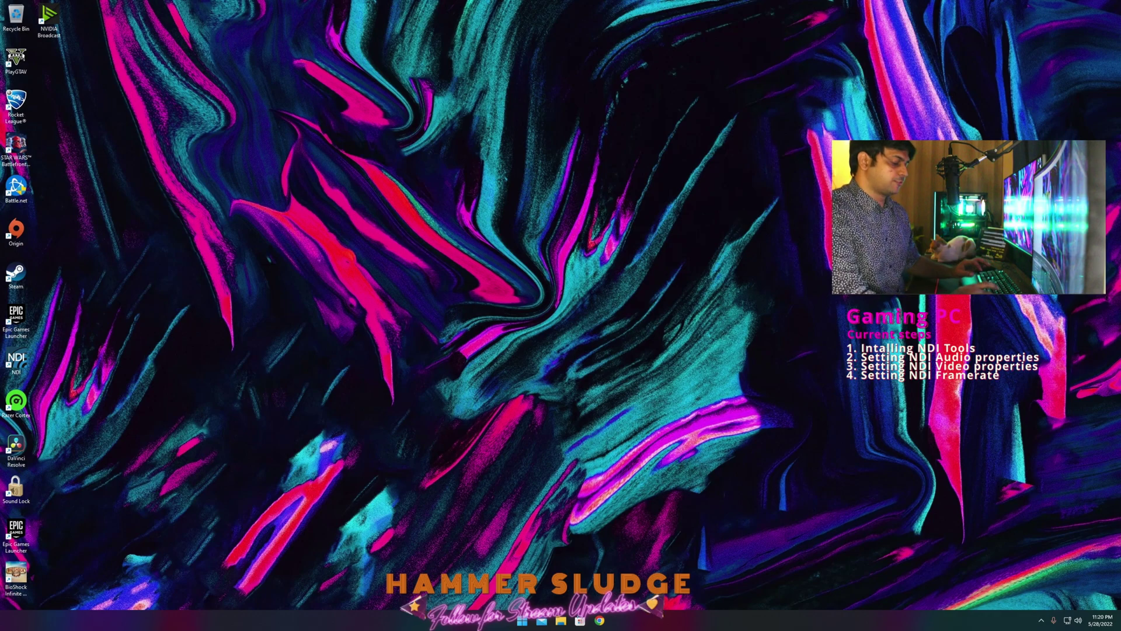
- Launch the NDI Tools launcher from a Start search for 'ndi' and reveal hidden tray icons
key(super)
text(ndi)
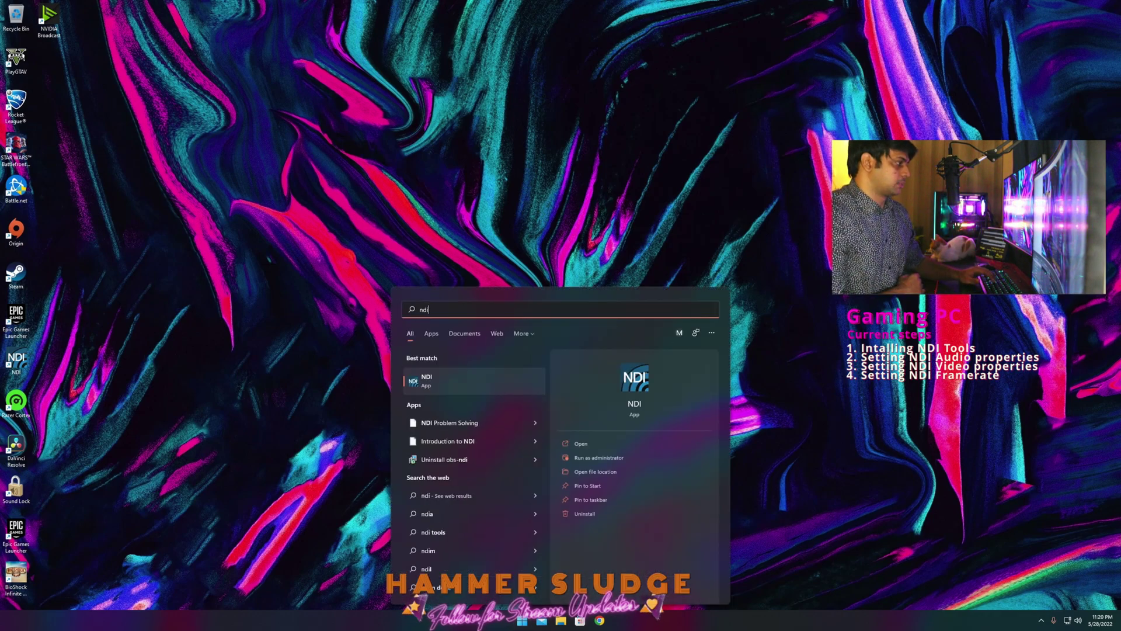
key(Return)
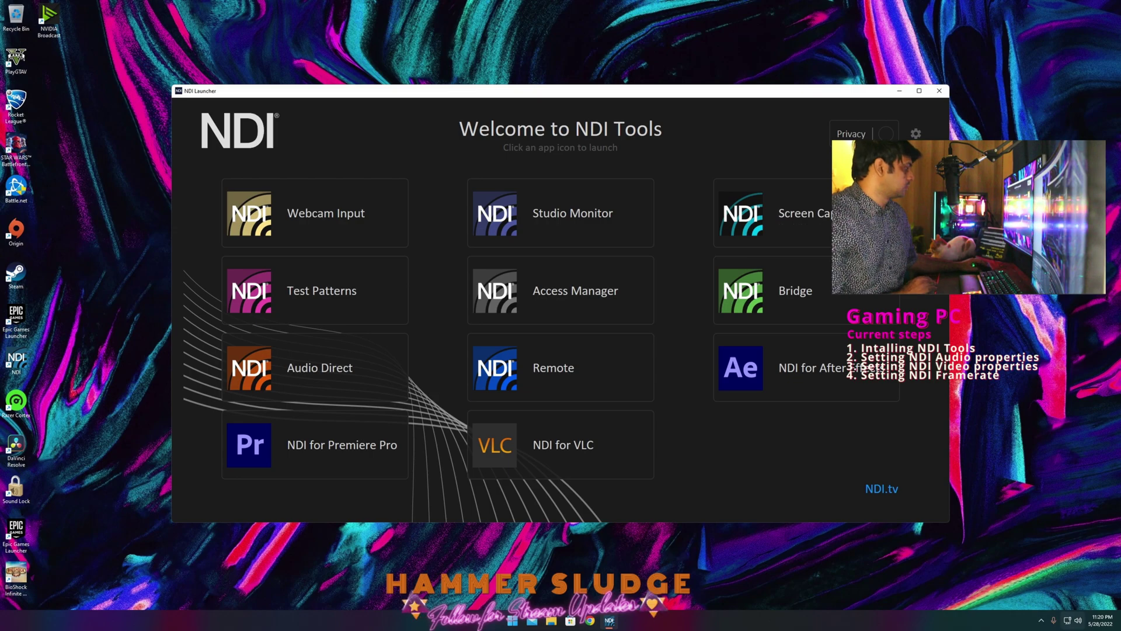
click(1041, 619)
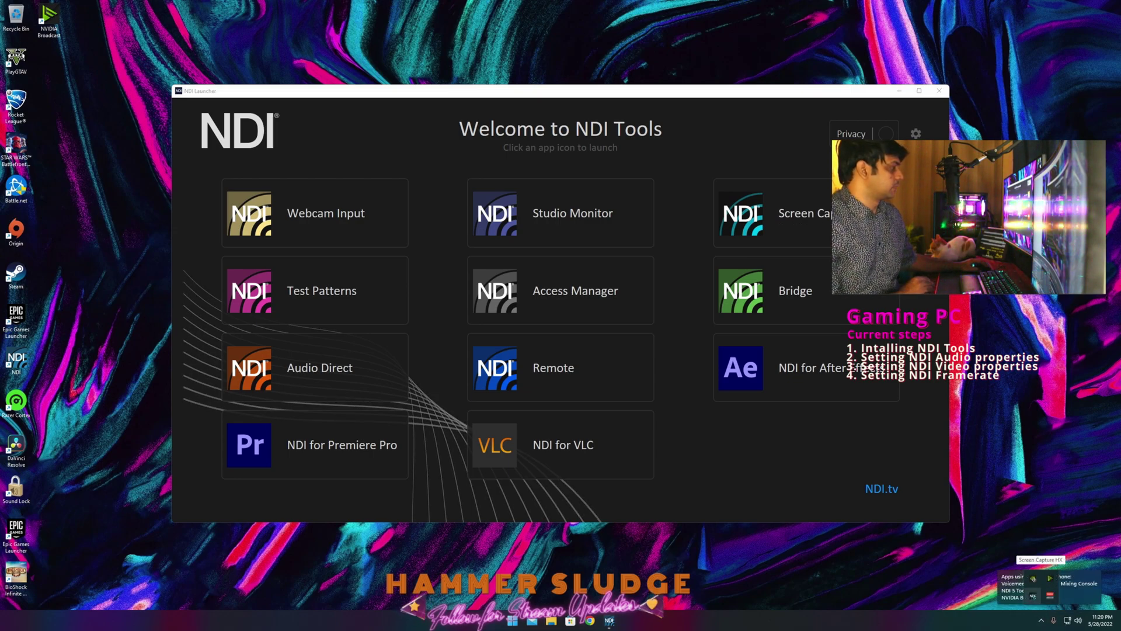
- Check Screen Capture HX's Video Bandwidth and Video Resolution options and pick an Audio Source device
right_click(1033, 596)
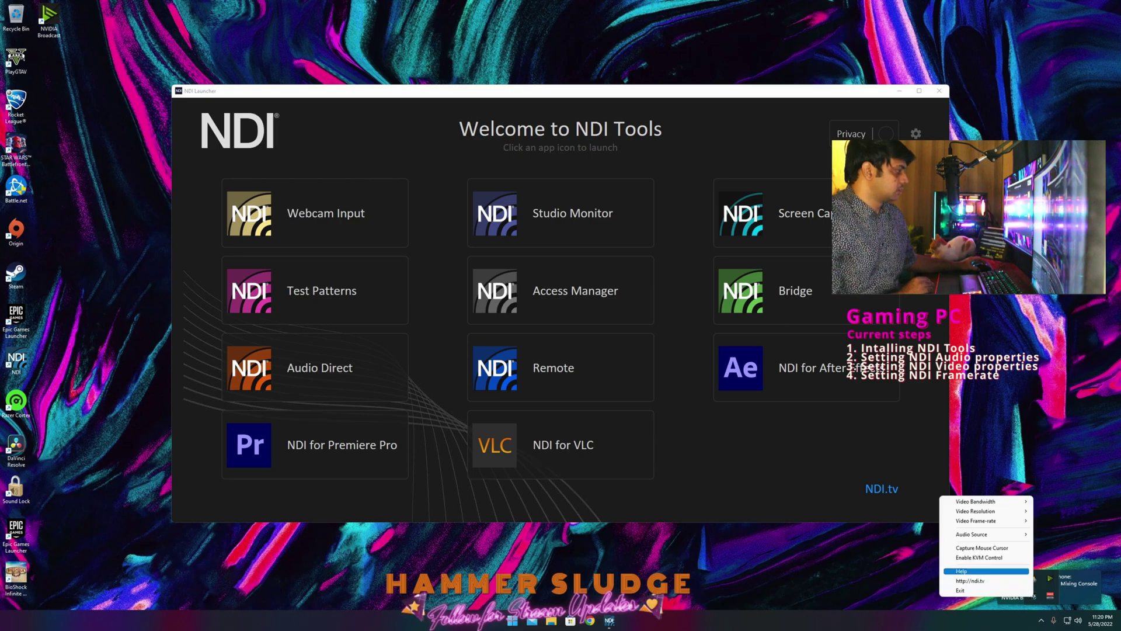
mouse_move(987, 501)
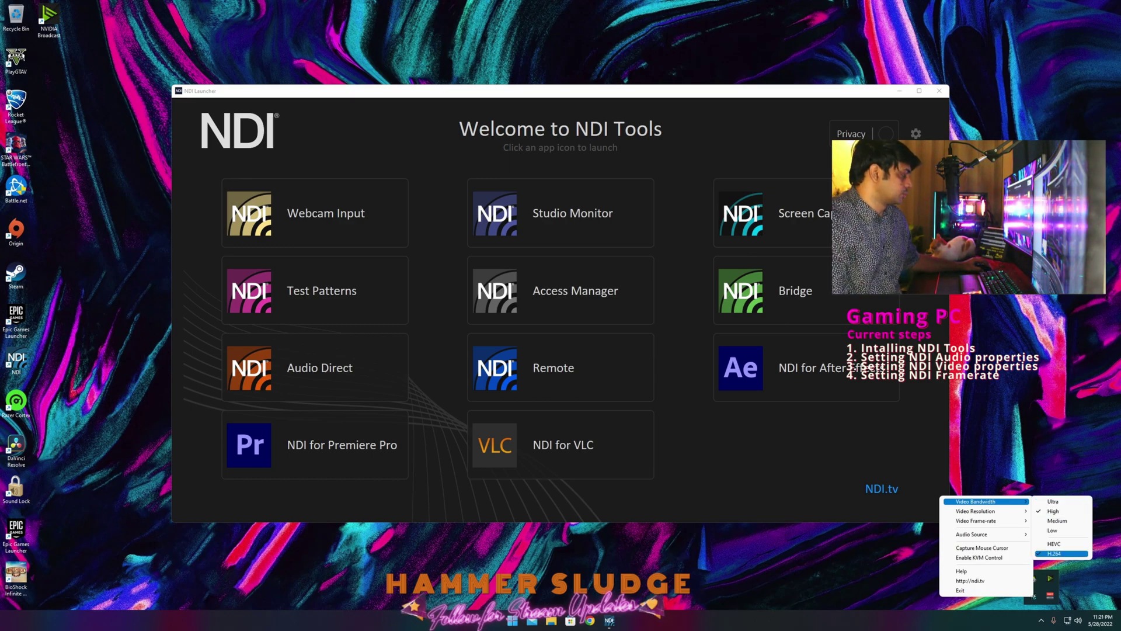
mouse_move(987, 511)
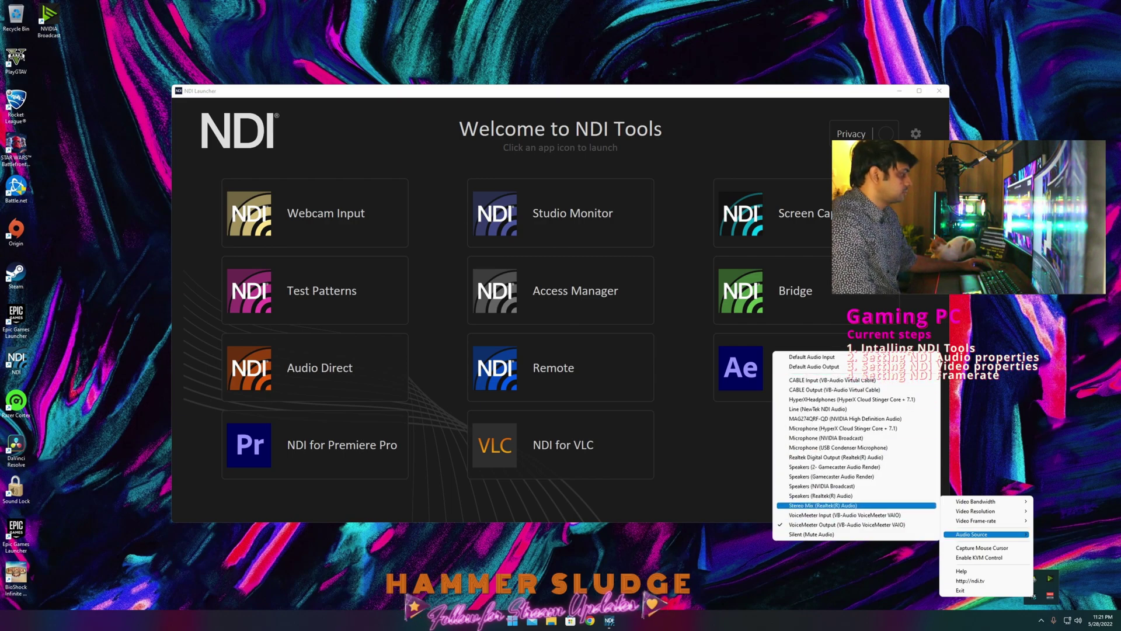
click(853, 399)
key(Escape)
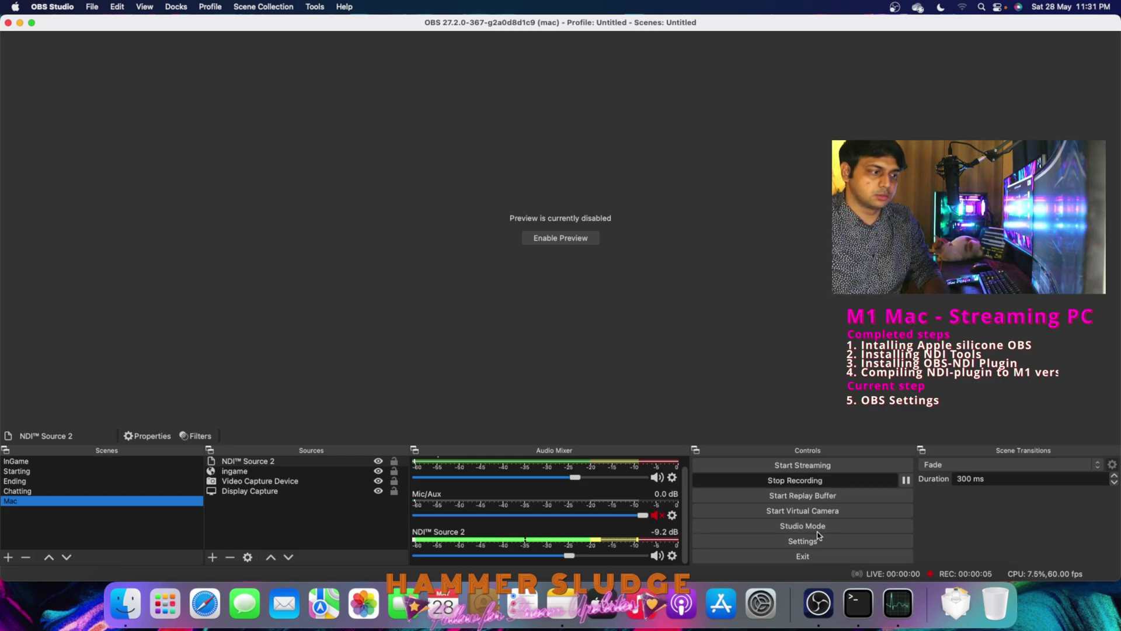
- View OBS Stream settings, then Video settings at 2560x1440 base and output, 60 FPS
click(811, 541)
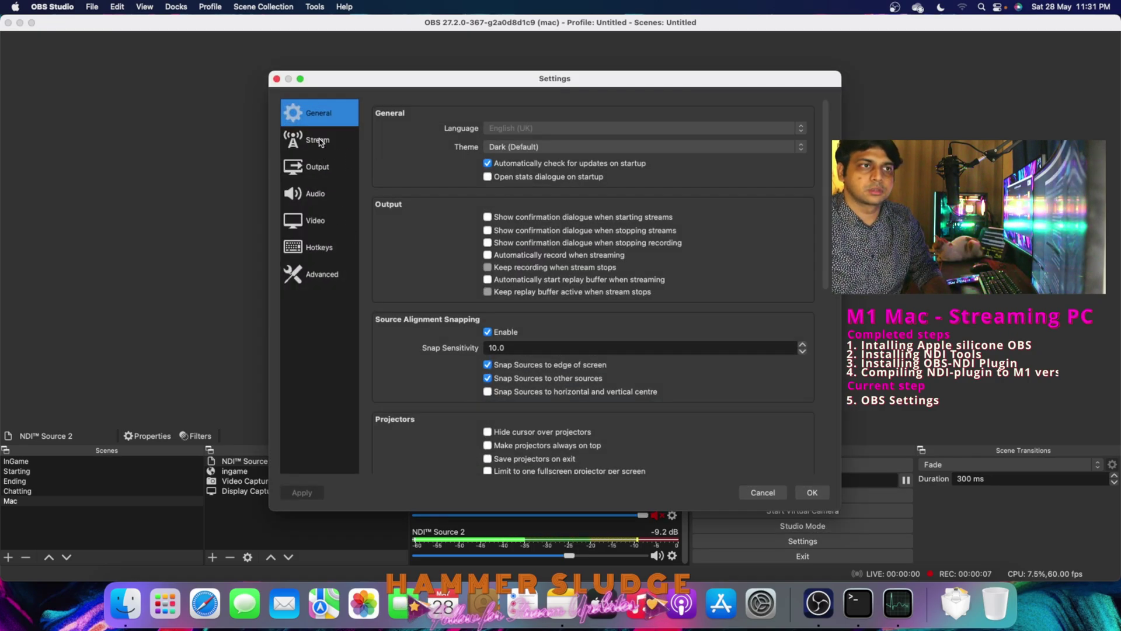
click(321, 140)
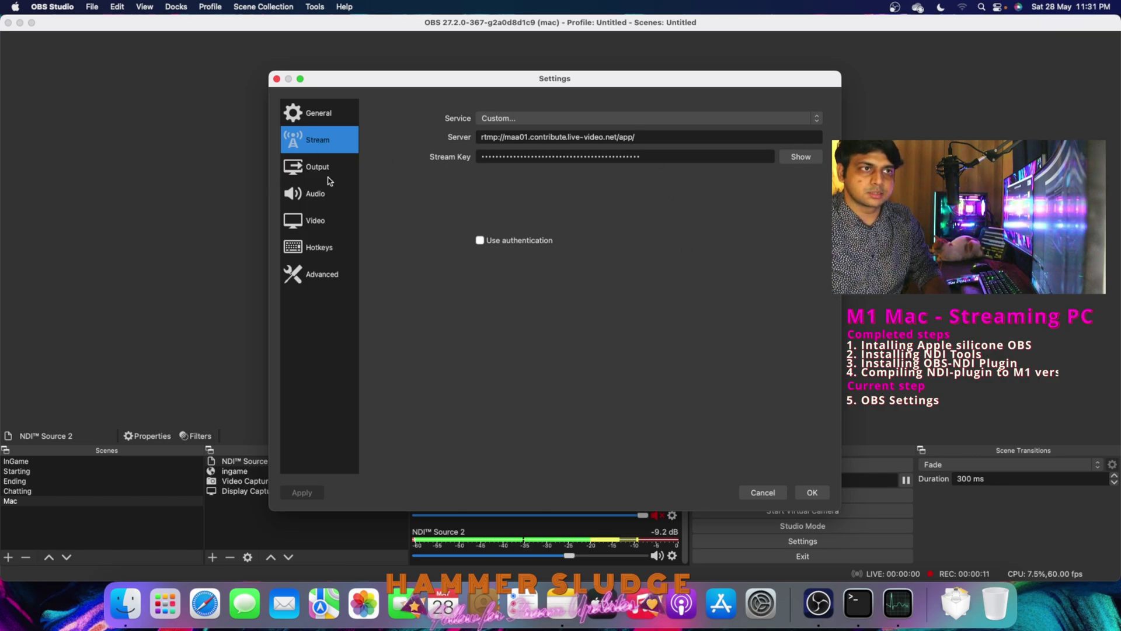
click(316, 225)
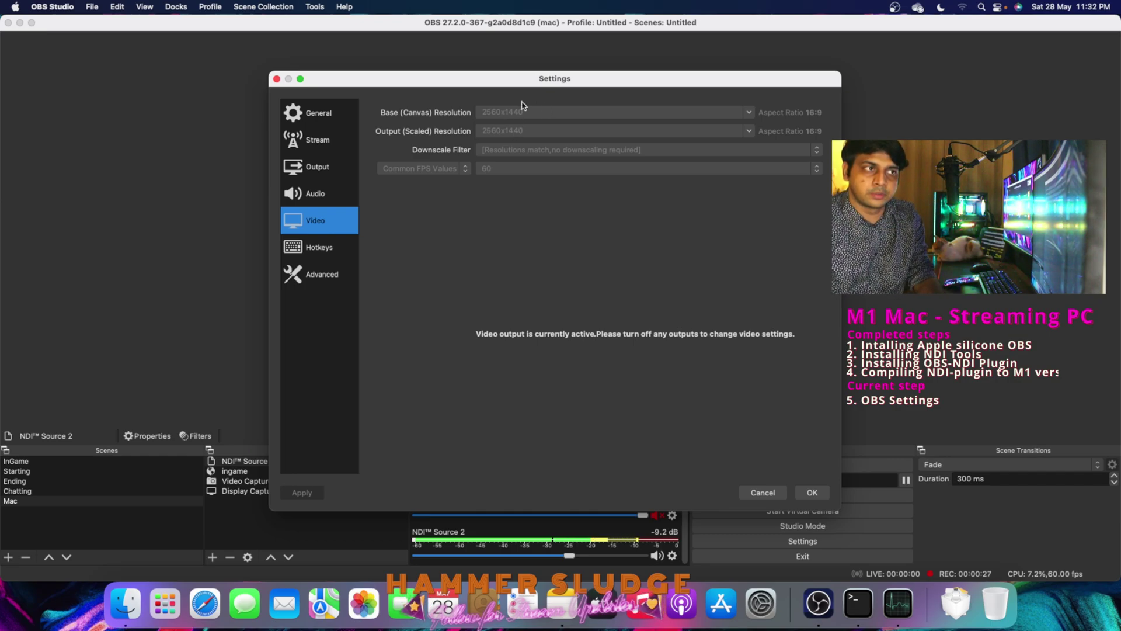
- Review Output recording options, then streaming: x264, CBR 8000 Kbps, veryfast, rescaled to 1920x1080
click(323, 177)
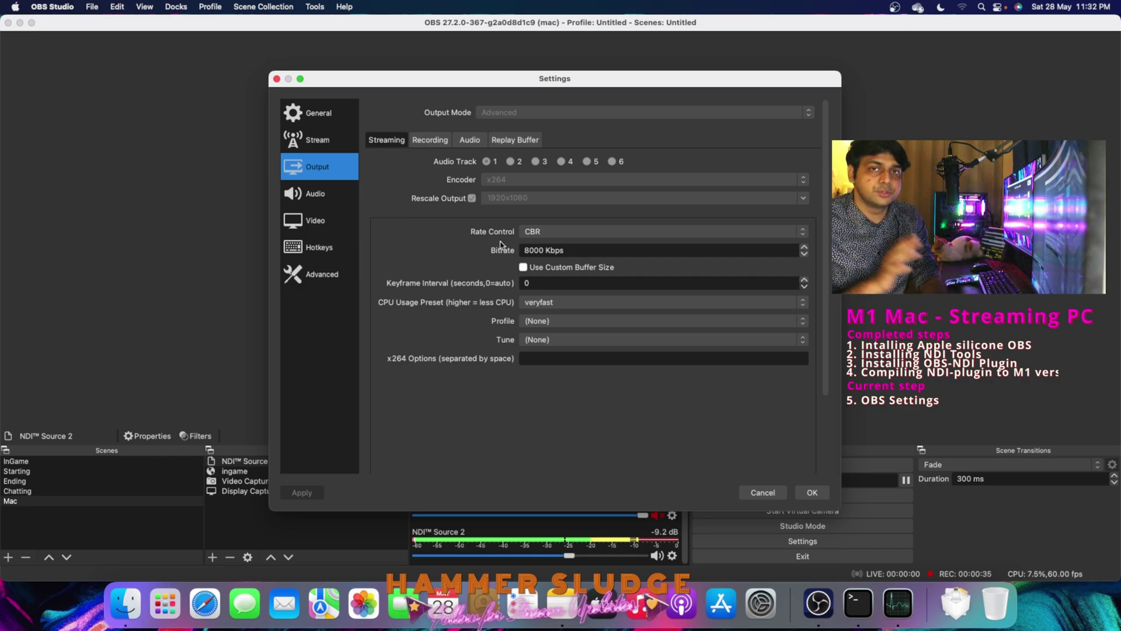
click(443, 141)
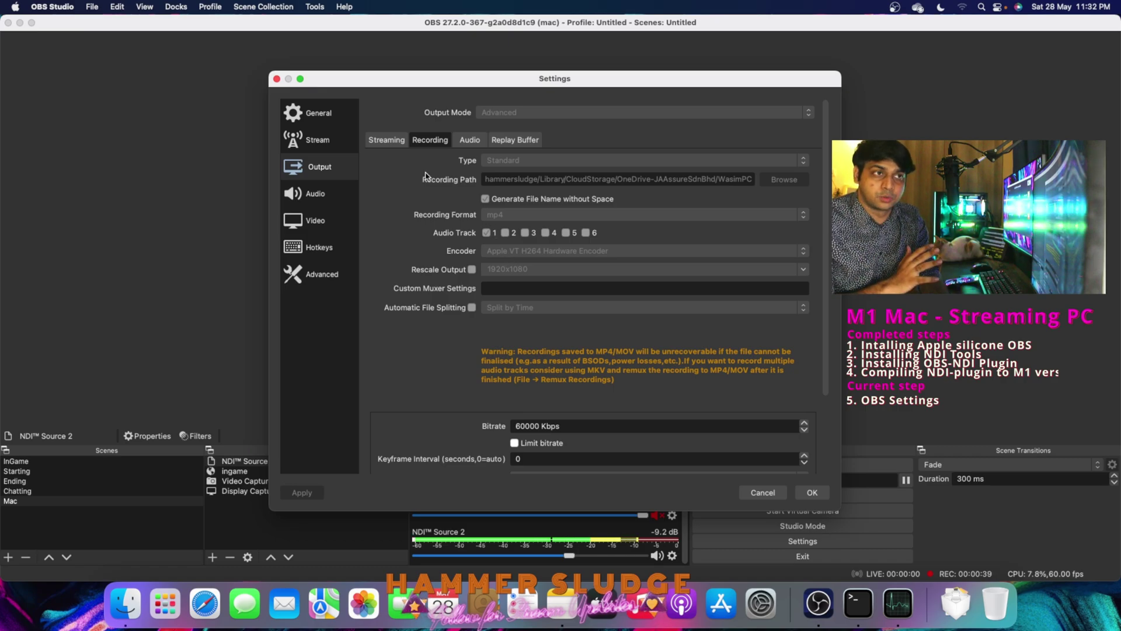
click(391, 141)
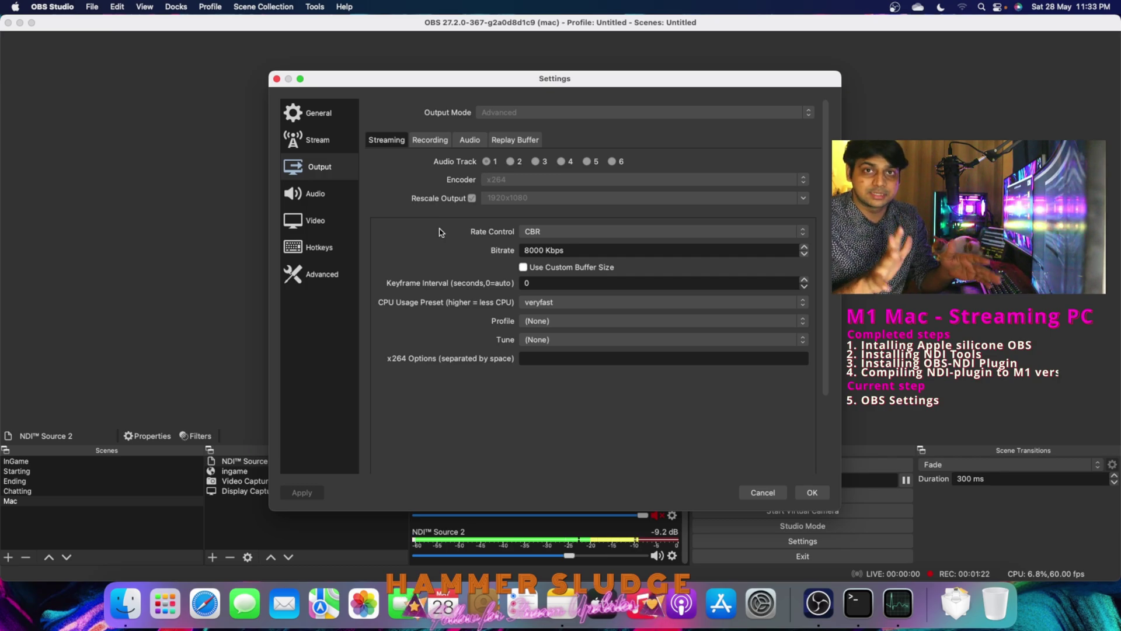
- Check the recording output's 60000 Kbps bitrate and B-frames, then confirm Settings with OK
click(430, 139)
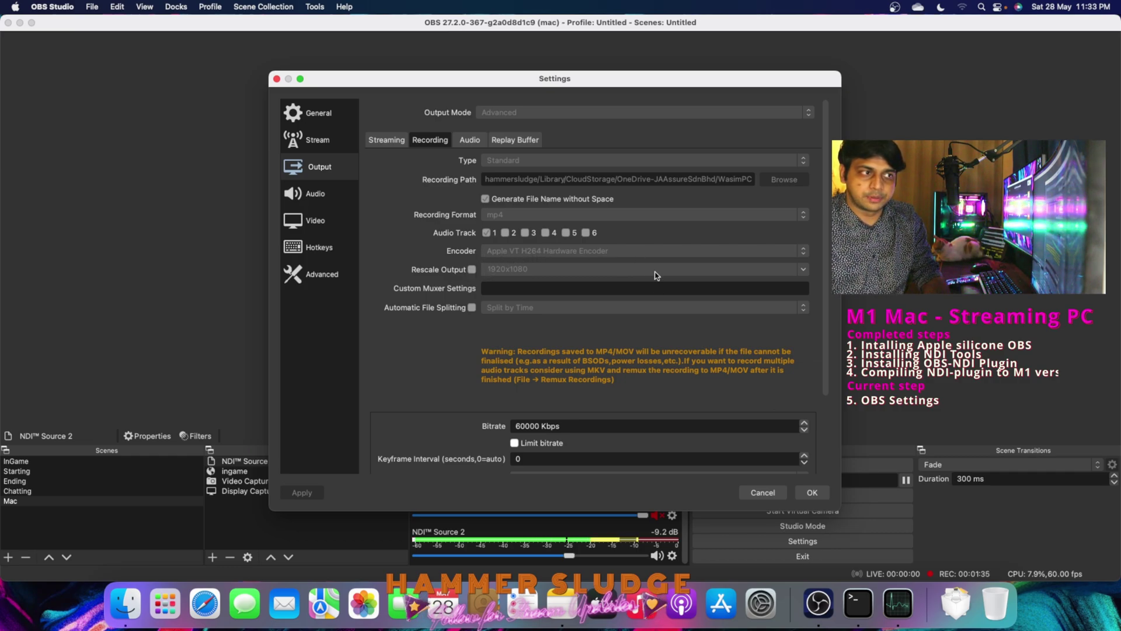
scroll(669, 341, down, 5)
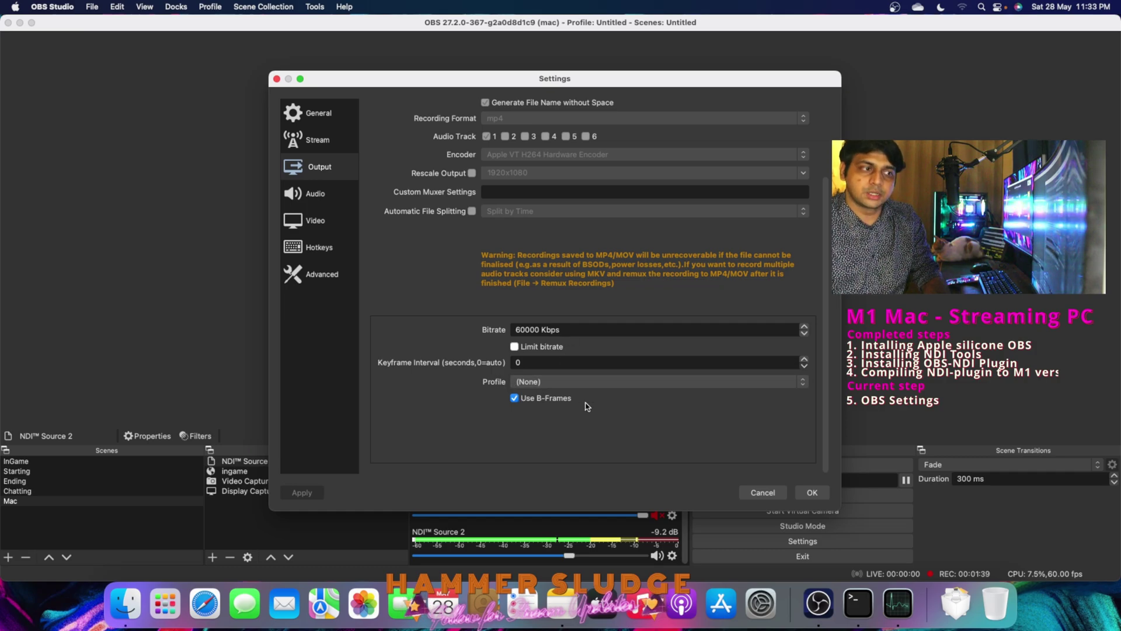
click(809, 493)
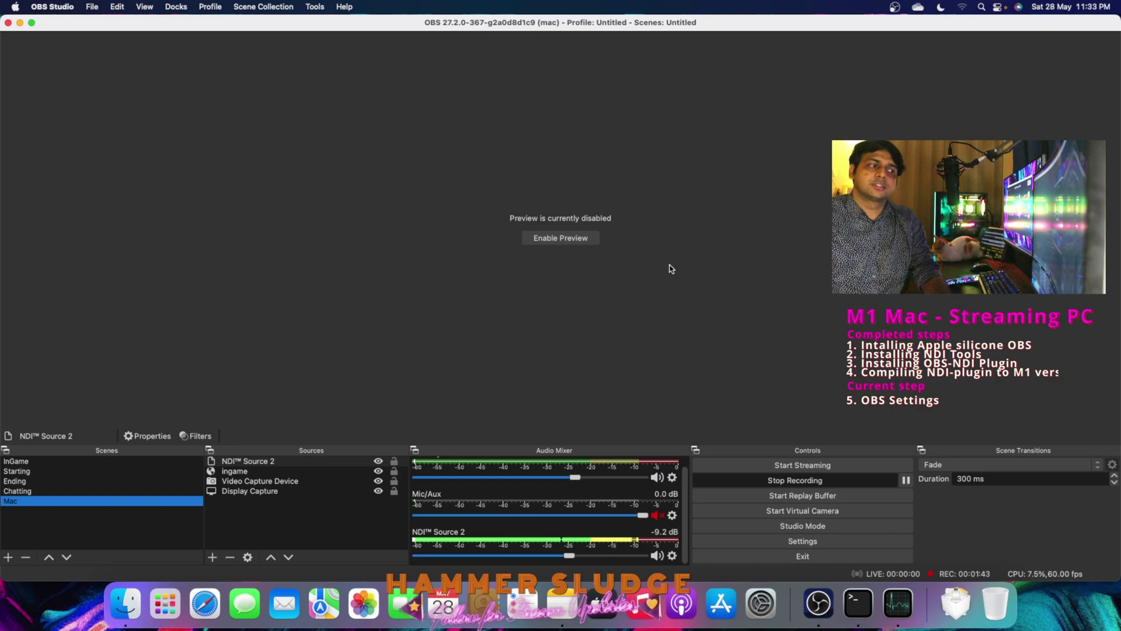